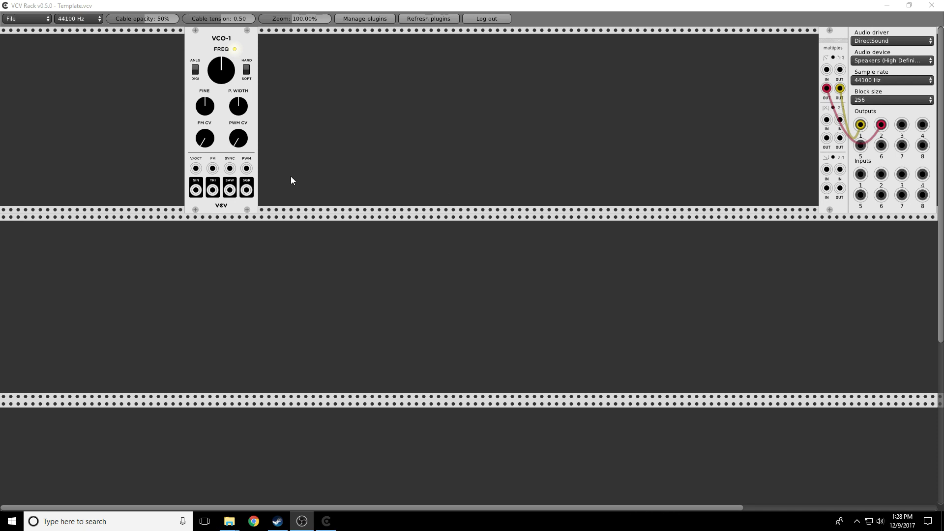
Step: Delete the Multiples module next to the audio interface from the rack
left_click_drag(195, 190, 725, 106)
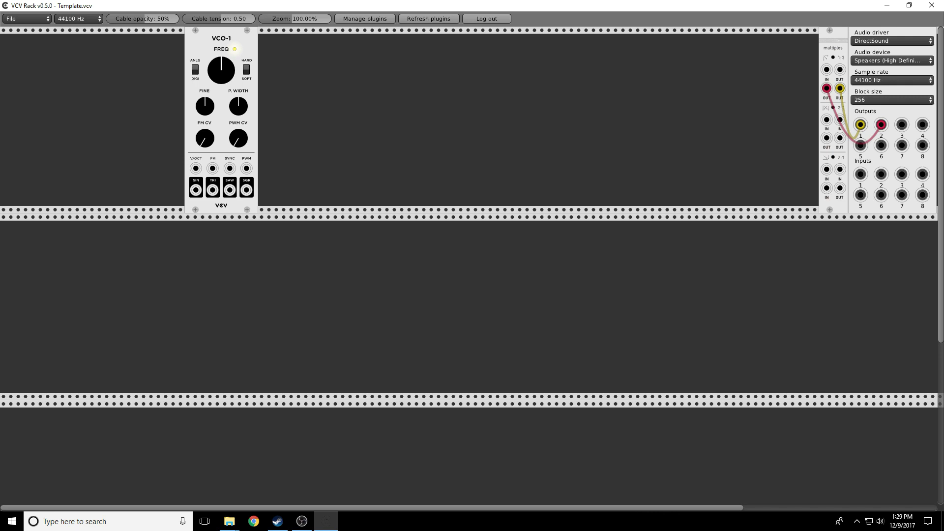
right_click(830, 44)
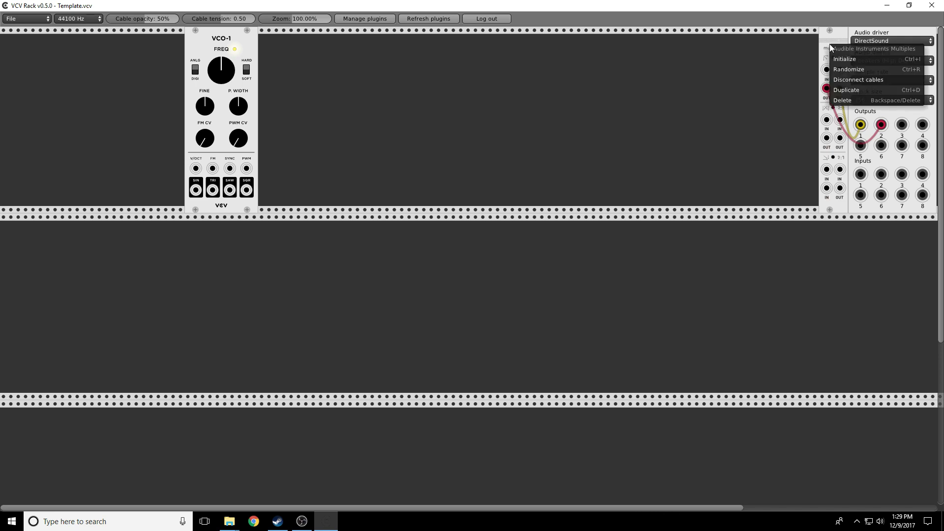
left_click(850, 100)
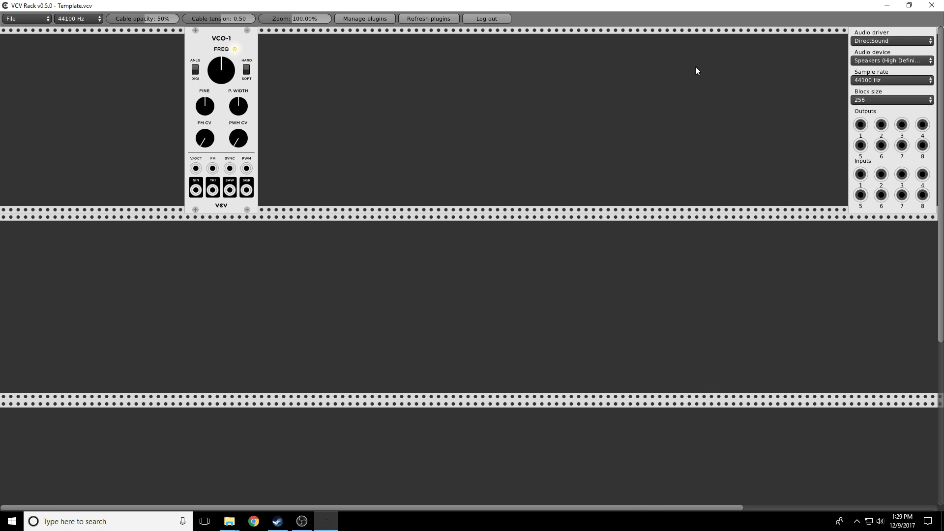
Step: Add the Mental Mixer module by mental and place it directly against the audio interface
right_click(531, 70)
left_click_drag(477, 55, 478, 135)
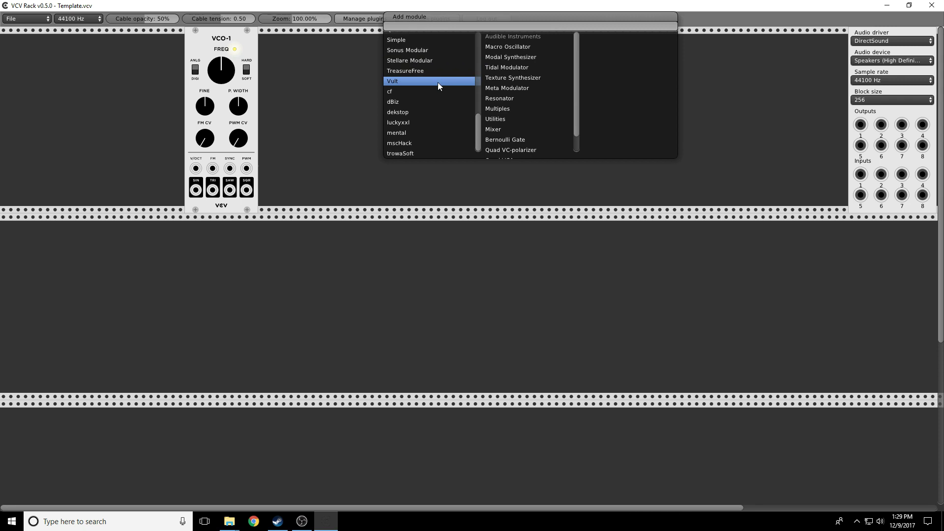
left_click(403, 134)
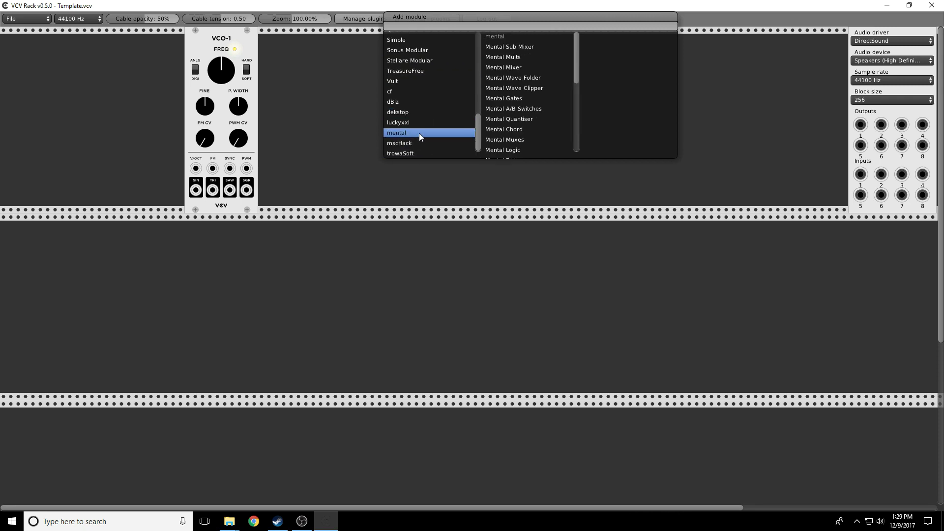
left_click(510, 68)
left_click_drag(515, 55, 727, 49)
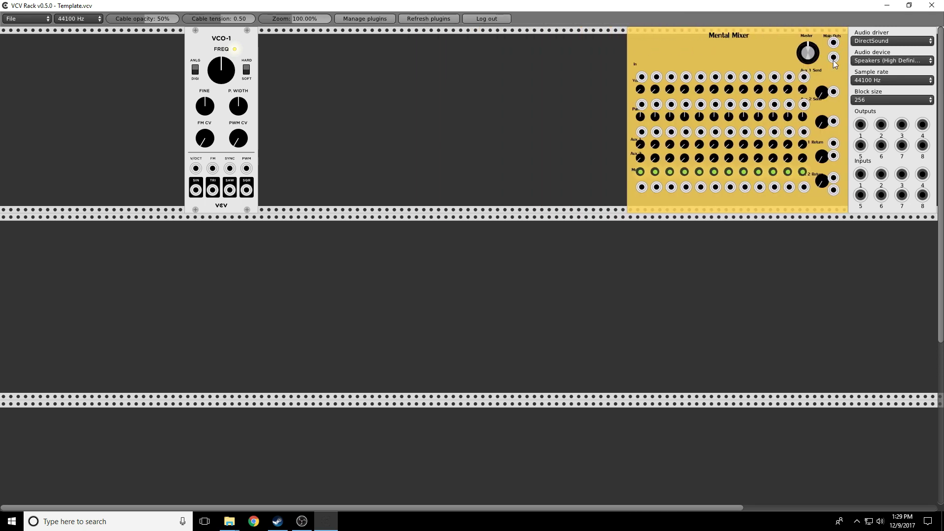
Step: Patch the mixer's two main outputs to audio outputs 1 and 2, and VCO-1's sine output to mixer channel 1
left_click_drag(833, 42, 860, 124)
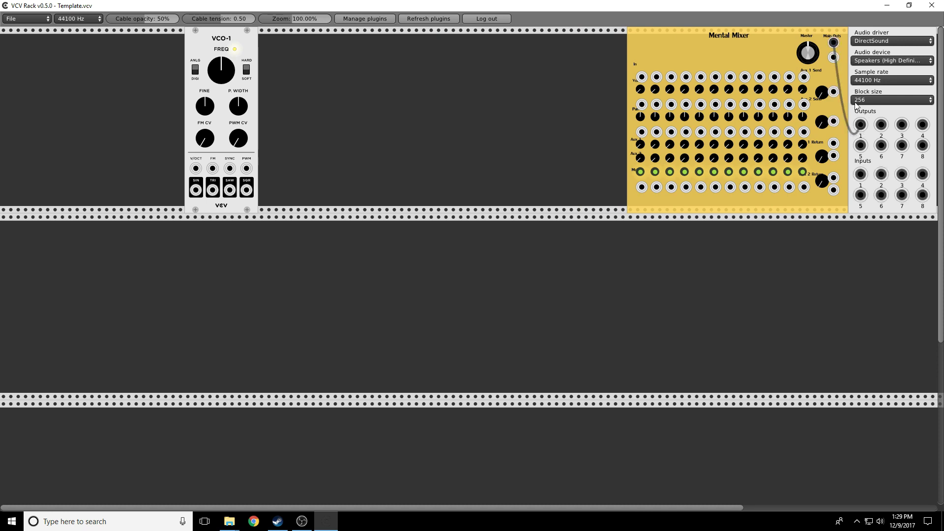
left_click_drag(833, 57, 881, 124)
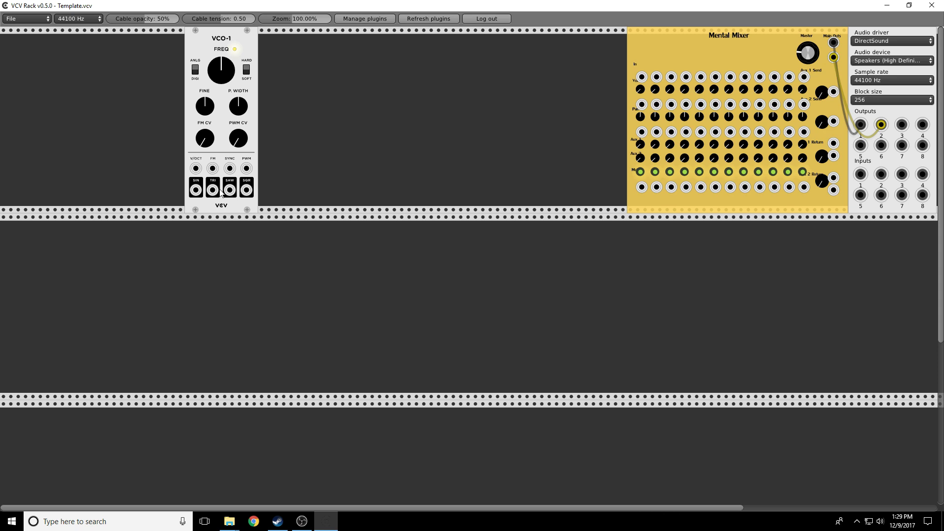
left_click_drag(196, 190, 647, 82)
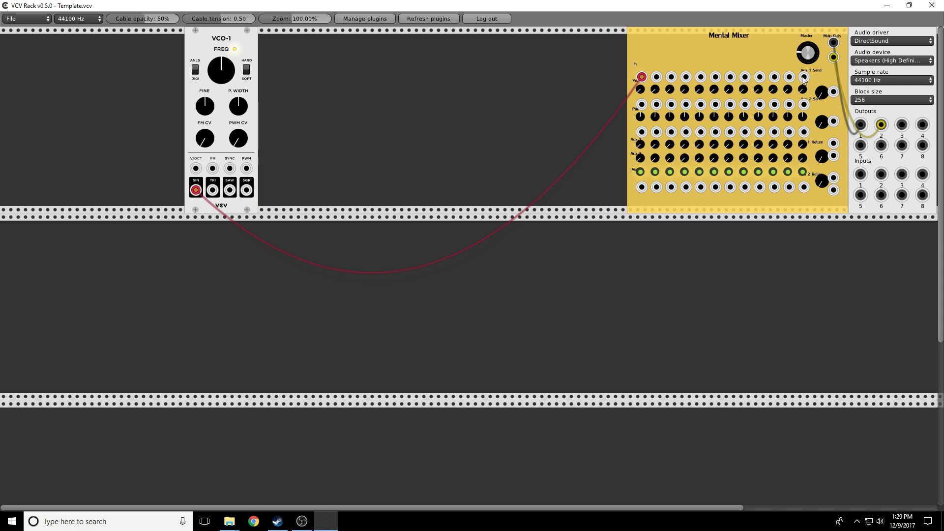
left_click_drag(640, 95, 641, 95)
left_click_drag(808, 52, 807, 64)
left_click_drag(642, 121, 642, 122)
left_click_drag(641, 122, 642, 122)
Step: Try out the mute buttons of the mixer's first four channels
left_click(655, 171)
left_click(669, 172)
left_click(684, 172)
left_click(684, 171)
left_click(669, 171)
left_click(655, 172)
left_click(640, 172)
Step: Unplug VCO-1's sine cable from mixer channel 1, patch it again, and remove it once more
left_click_drag(641, 77, 407, 106)
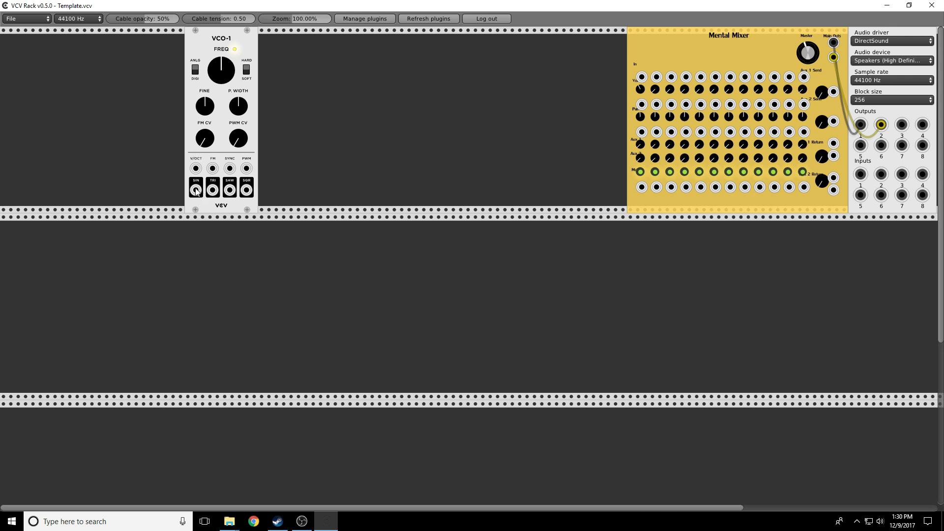
left_click_drag(196, 190, 642, 76)
left_click_drag(639, 79, 372, 73)
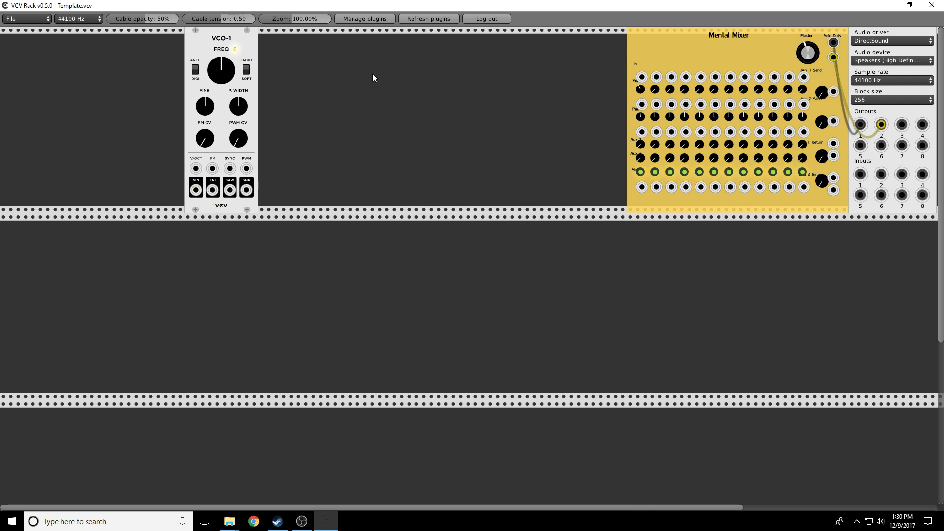
Step: Add the Fundamental Scope module and place it directly against the Mental Mixer
right_click(373, 73)
mouse_move(256, 148)
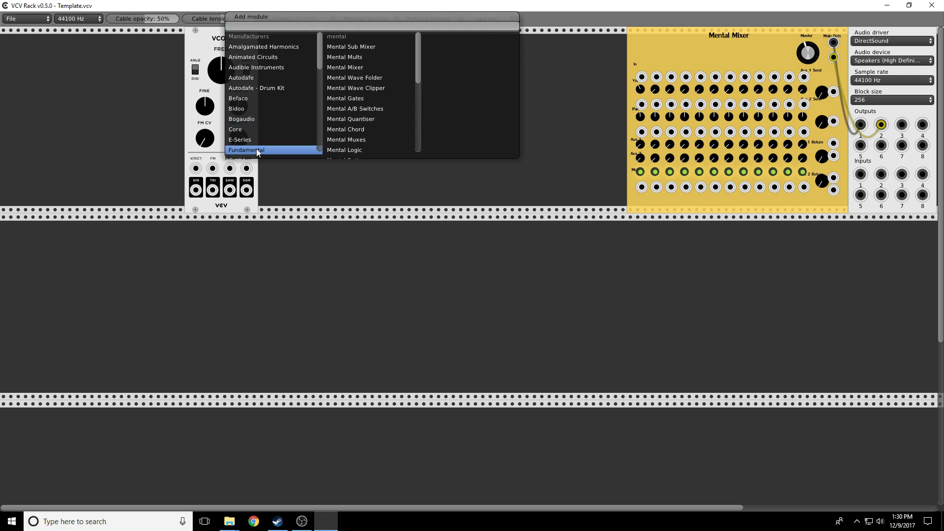
scroll(352, 131, "down", 2)
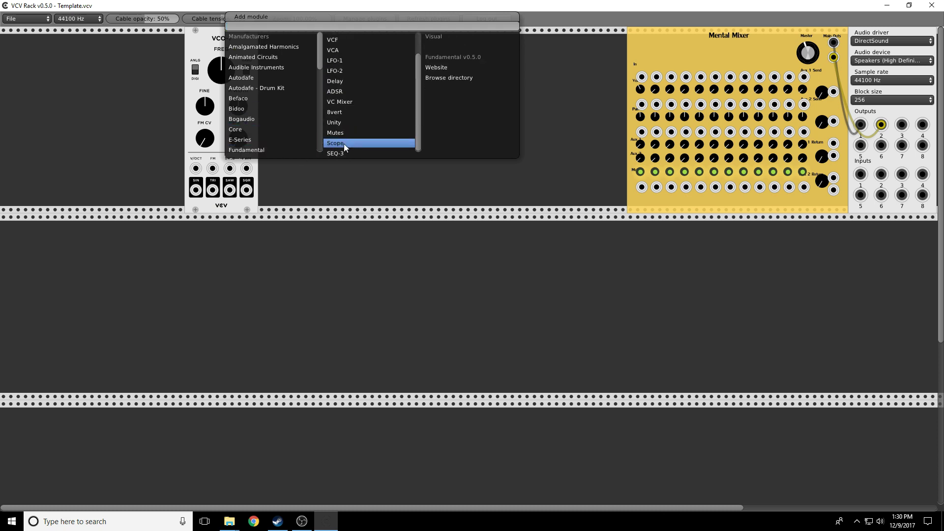
left_click(345, 147)
left_click_drag(368, 41, 574, 41)
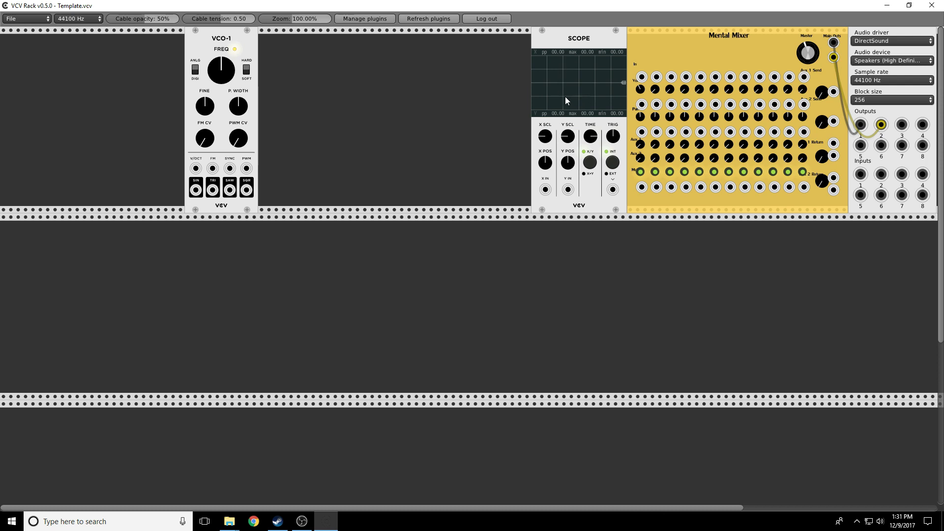
Step: Patch VCO-1's sine output to mixer channel 1 and the Scope's X input, and adjust the Scope's time setting
left_click_drag(196, 190, 644, 79)
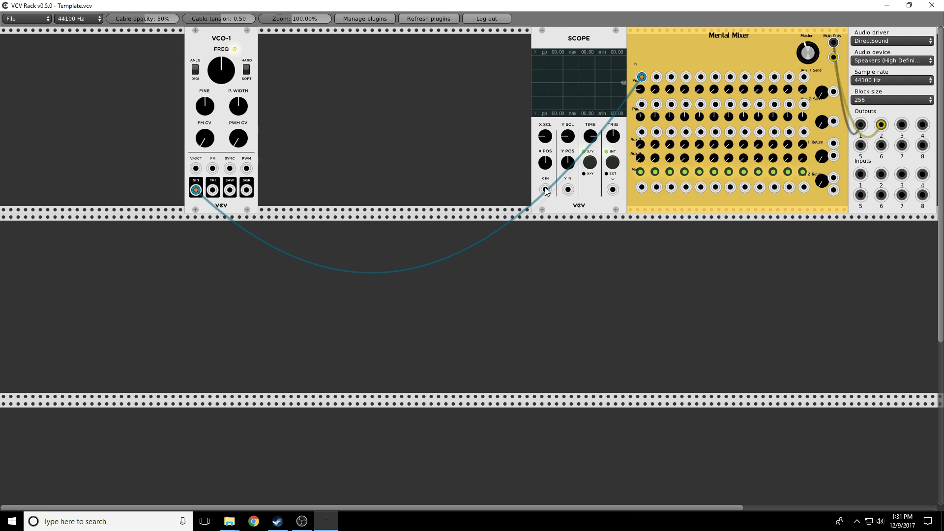
left_click_drag(545, 191, 196, 190)
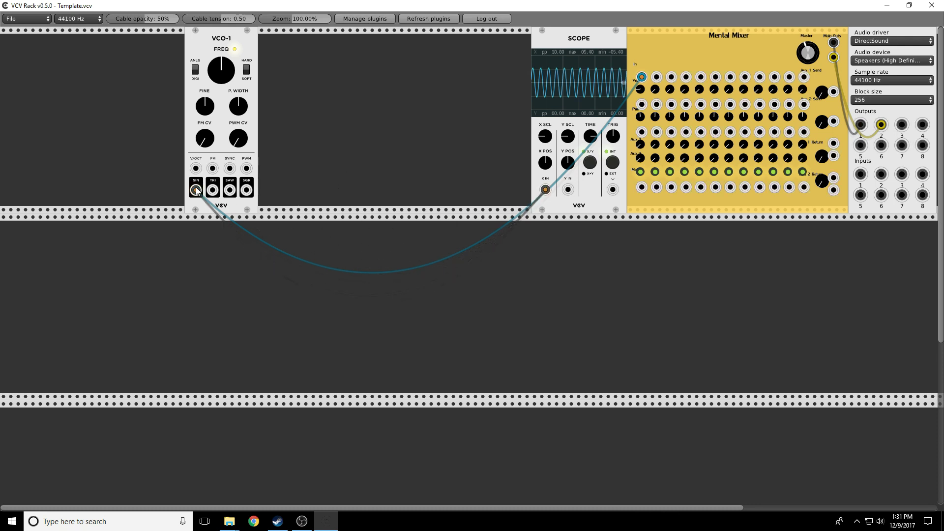
mouse_move(588, 137)
left_mouse_down()
mouse_move(588, 124)
mouse_move(588, 133)
left_mouse_up()
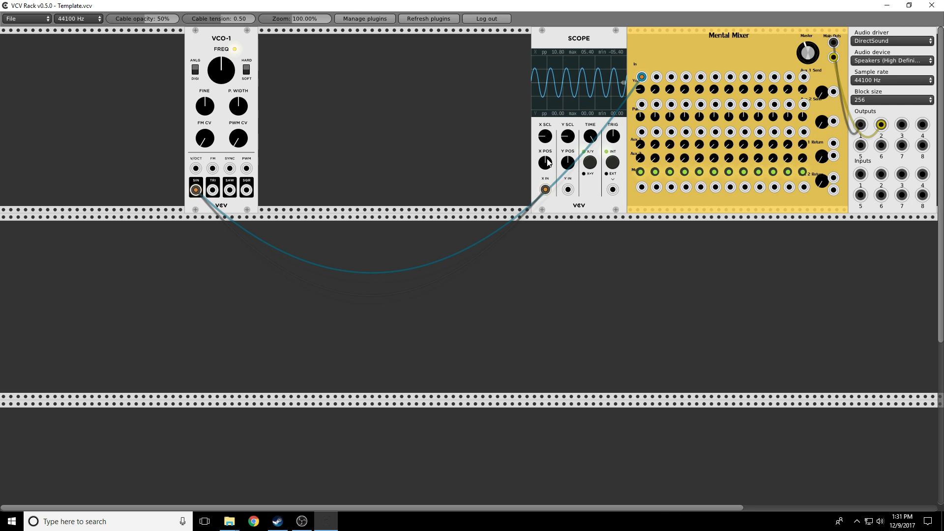
Step: Unplug and repatch VCO-1's sine output to the Scope's X input, and try out VCO-1's frequency knob
left_click_drag(545, 190, 532, 189)
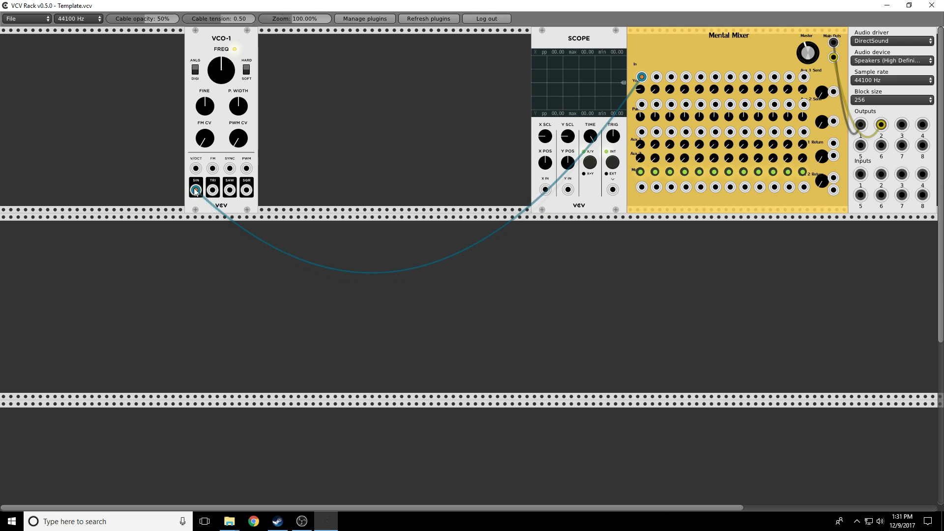
left_click_drag(195, 191, 550, 193)
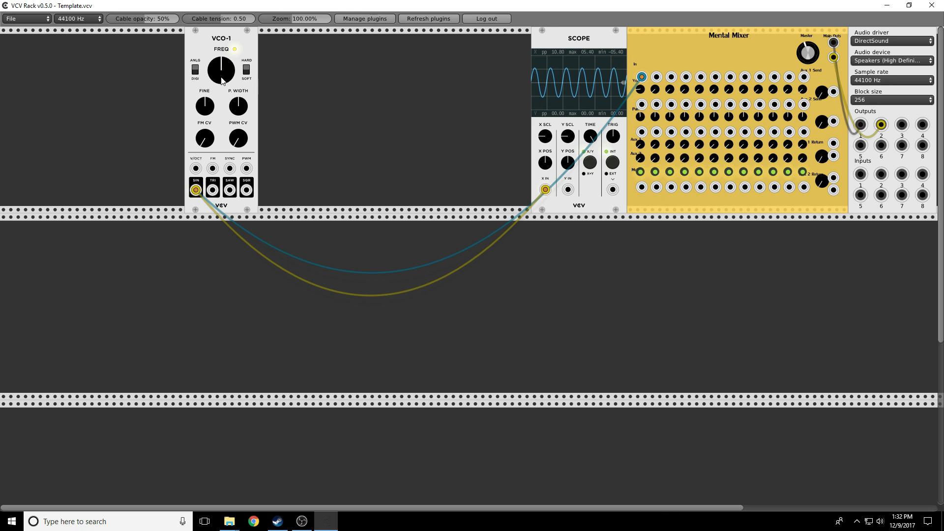
mouse_move(222, 78)
left_mouse_down()
mouse_move(222, 58)
mouse_move(223, 66)
left_mouse_up()
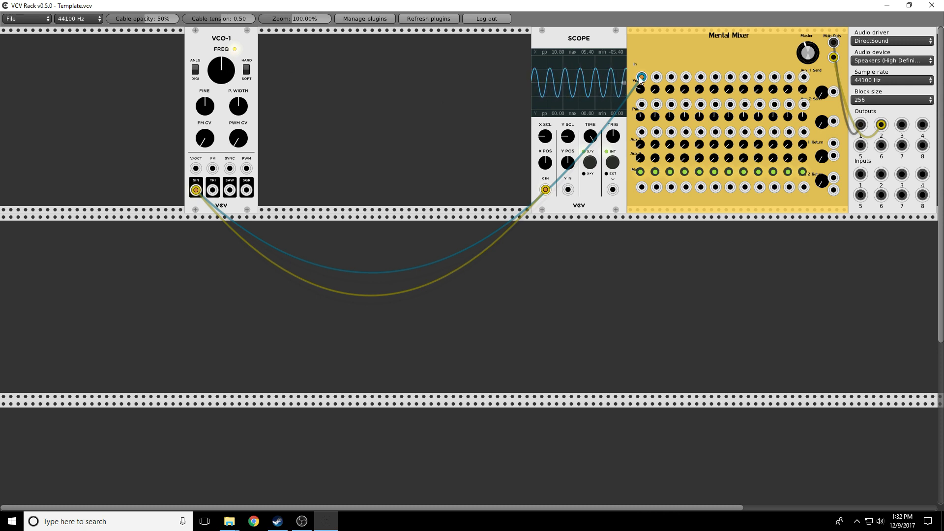
Step: Unplug VCO-1 from mixer channel 1 and add a Fundamental VCA module between VCO-1 and the Scope
left_click_drag(642, 80, 370, 93)
right_click(363, 85)
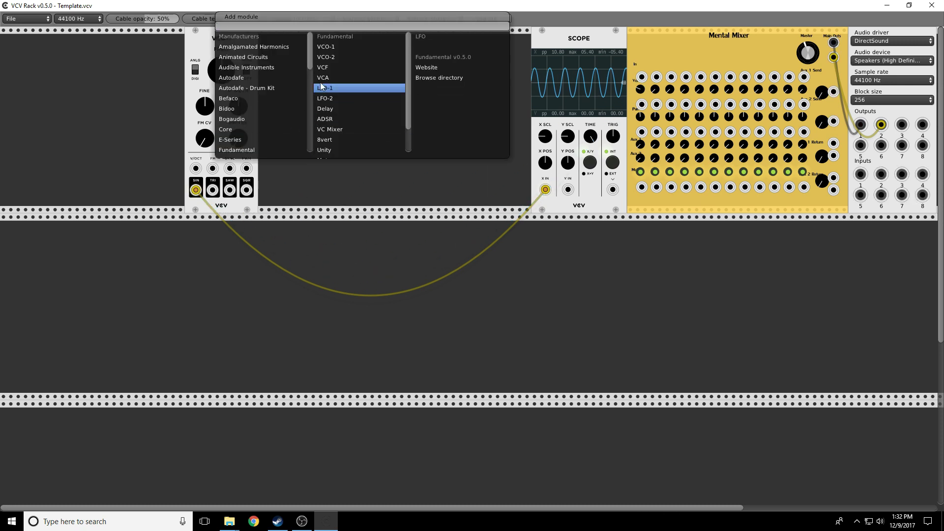
left_click(344, 77)
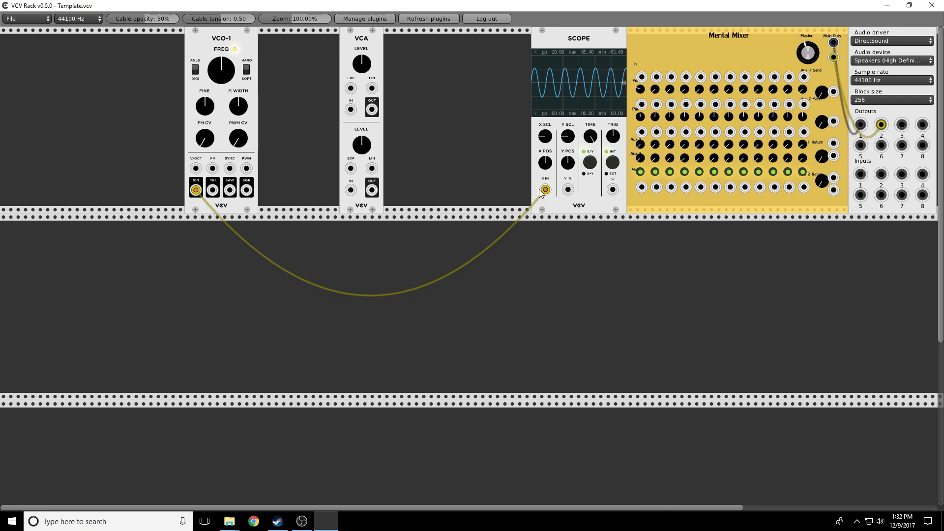
Step: Route VCO-1's sine output through the VCA's lower section to mixer channel 1 and the Scope's X input
mouse_move(545, 189)
left_mouse_down()
mouse_move(349, 192)
mouse_move(411, 189)
mouse_move(641, 78)
left_mouse_up()
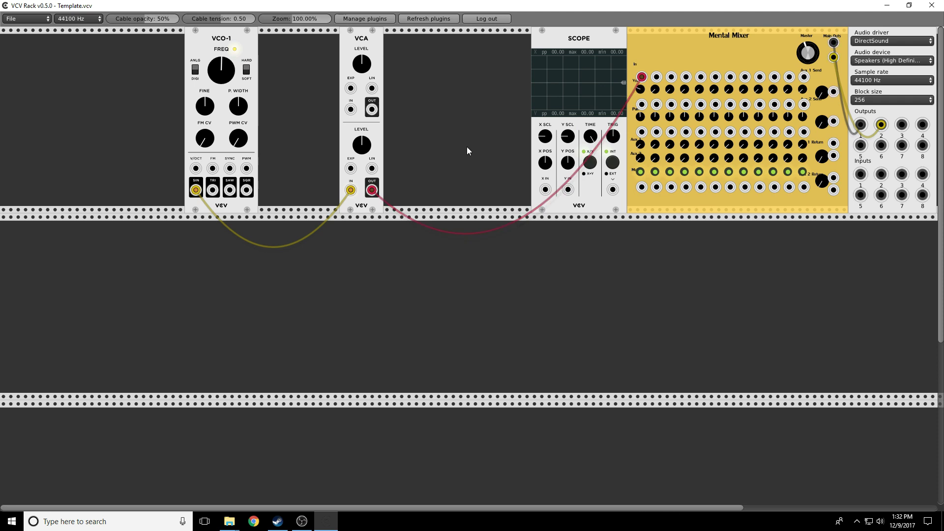
left_click_drag(372, 189, 545, 189)
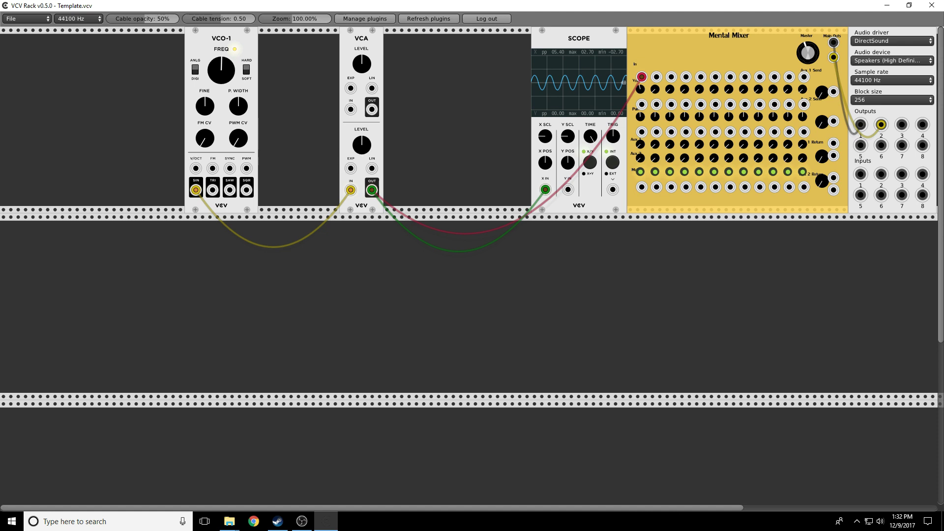
Step: Try out the VCA's lower level and VCO-1's frequency by ear, and mute mixer channel 1
left_click_drag(362, 144, 362, 127)
mouse_move(221, 70)
left_mouse_down()
mouse_move(222, 49)
mouse_move(221, 62)
left_mouse_up()
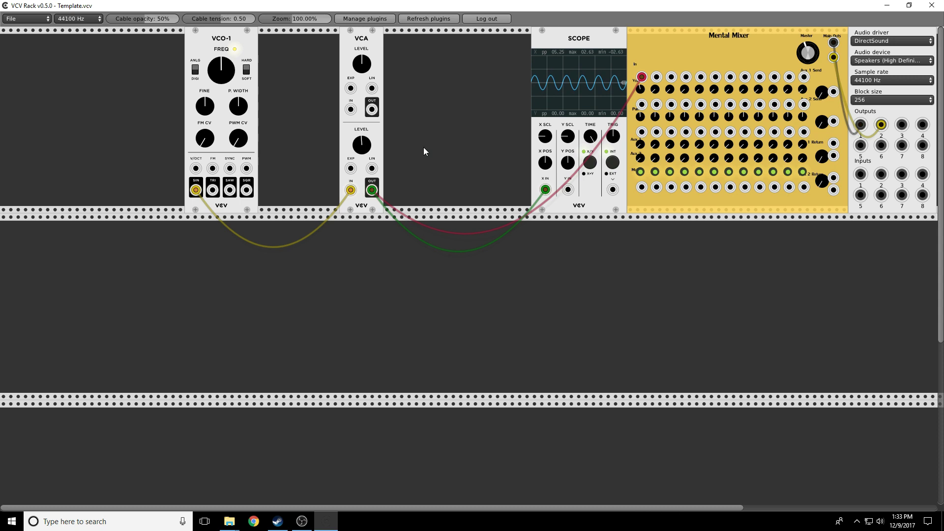
left_click(640, 174)
mouse_move(230, 81)
left_mouse_down()
mouse_move(229, 59)
mouse_move(230, 81)
left_mouse_up()
left_click(639, 172)
left_click(639, 172)
mouse_move(220, 80)
left_mouse_down()
mouse_move(219, 54)
mouse_move(219, 80)
left_mouse_up()
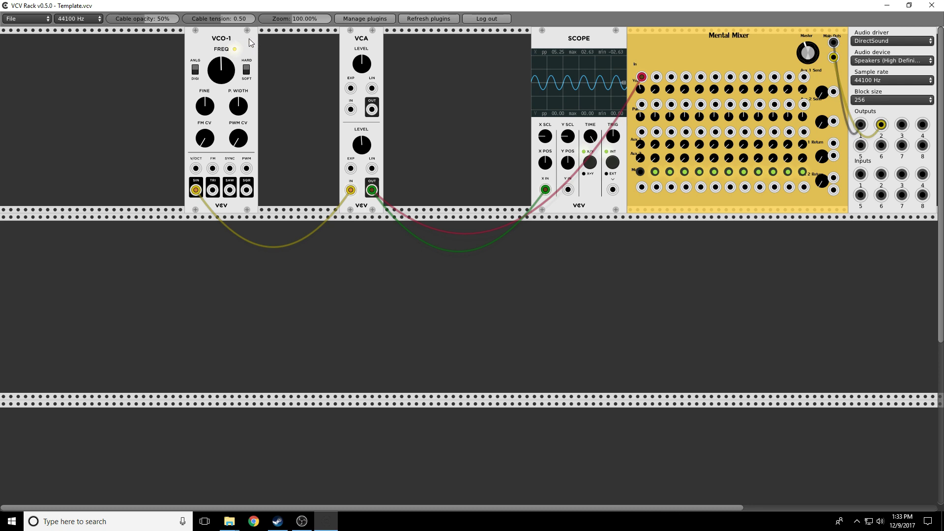
Step: Move the VCA and VCO-1 closer to the Scope and add a Fundamental LFO-1 in the free space before VCO-1
left_click_drag(358, 47, 432, 48)
left_click_drag(255, 42, 394, 42)
right_click(152, 69)
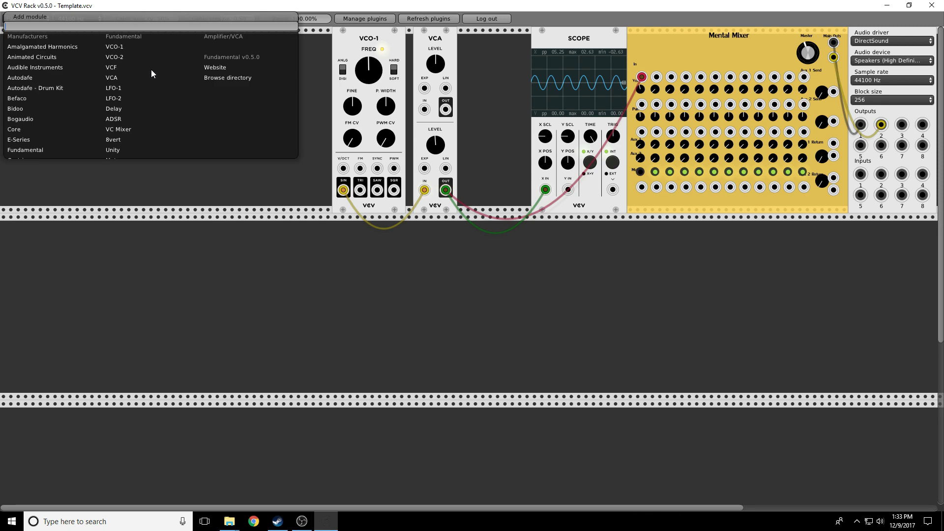
left_click(120, 87)
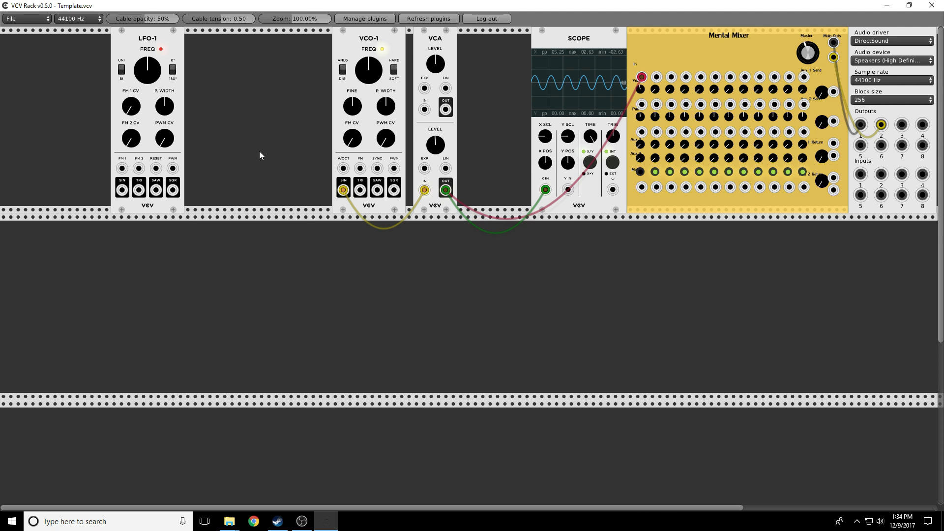
Step: Replace the VCA cable at the Scope's X input with one from LFO-1's sine output
left_click_drag(545, 189, 485, 178)
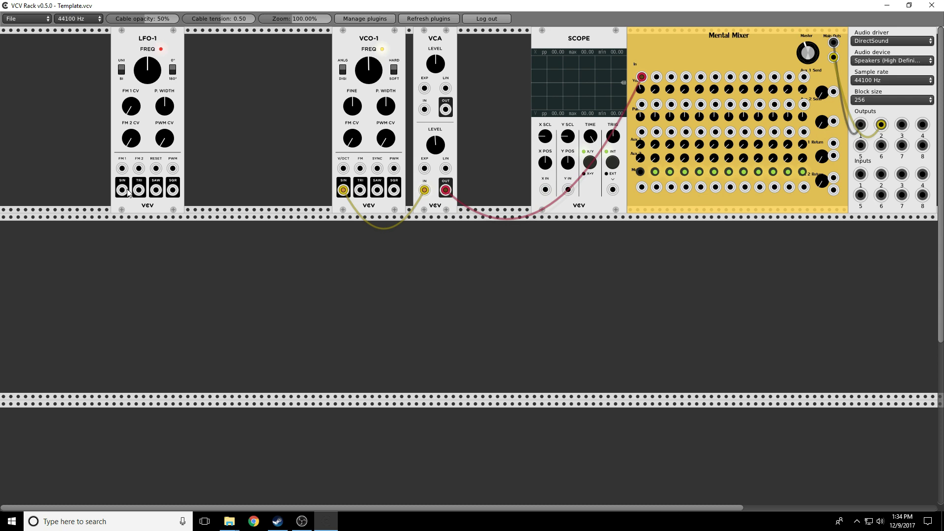
left_click_drag(125, 190, 545, 190)
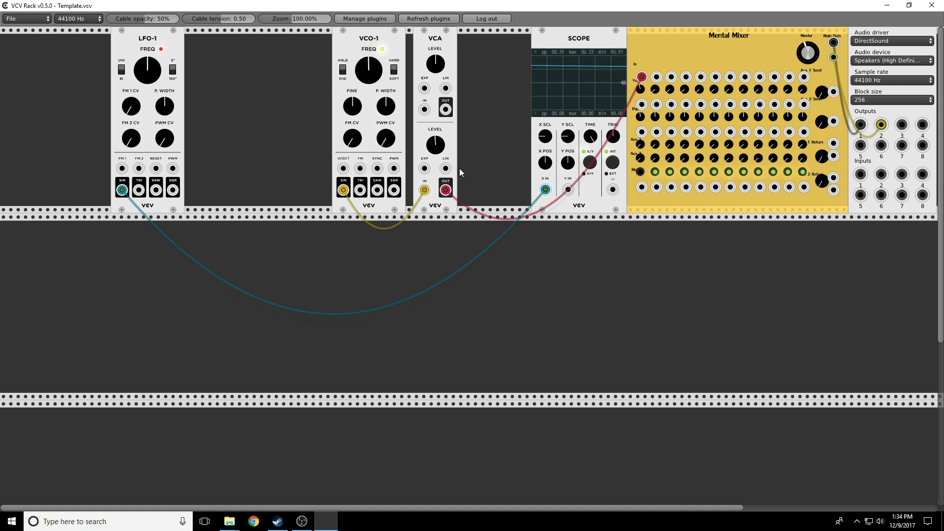
Step: Move LFO-1's sine cable to VCO-1's V/OCT input and vary LFO-1's frequency with mixer channel 1 briefly unmuted
mouse_move(545, 190)
left_mouse_down()
mouse_move(237, 132)
mouse_move(343, 168)
left_mouse_up()
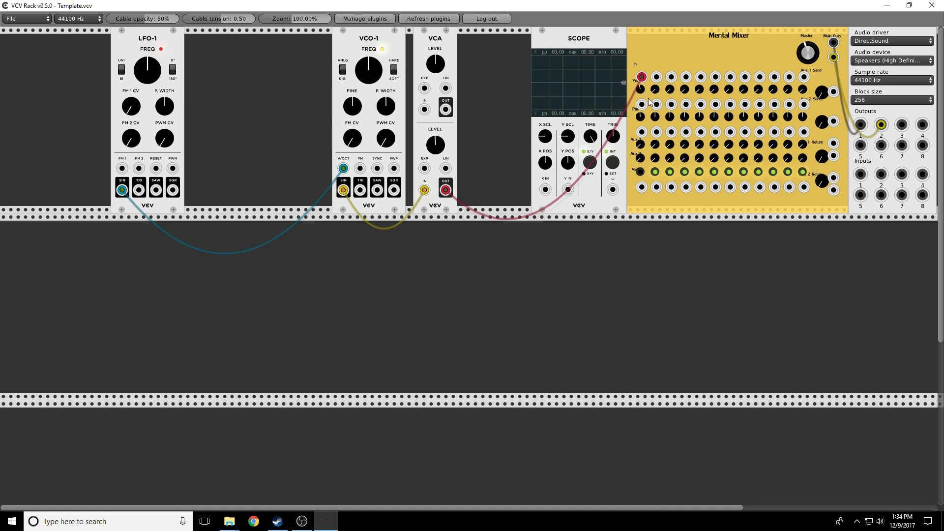
left_click(640, 173)
left_click_drag(147, 70, 147, 62)
left_click(640, 171)
Step: Patch the VCA's lower output to the Scope's X input
left_click_drag(445, 190, 545, 191)
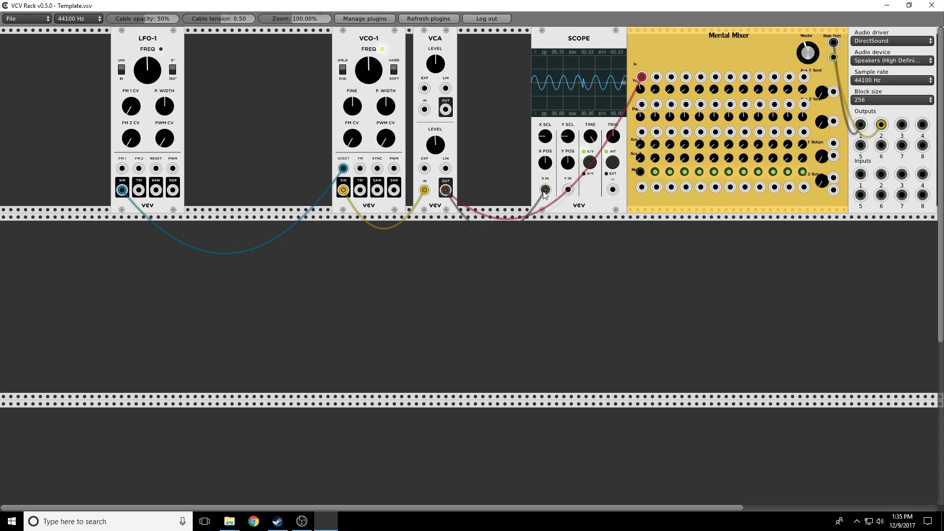
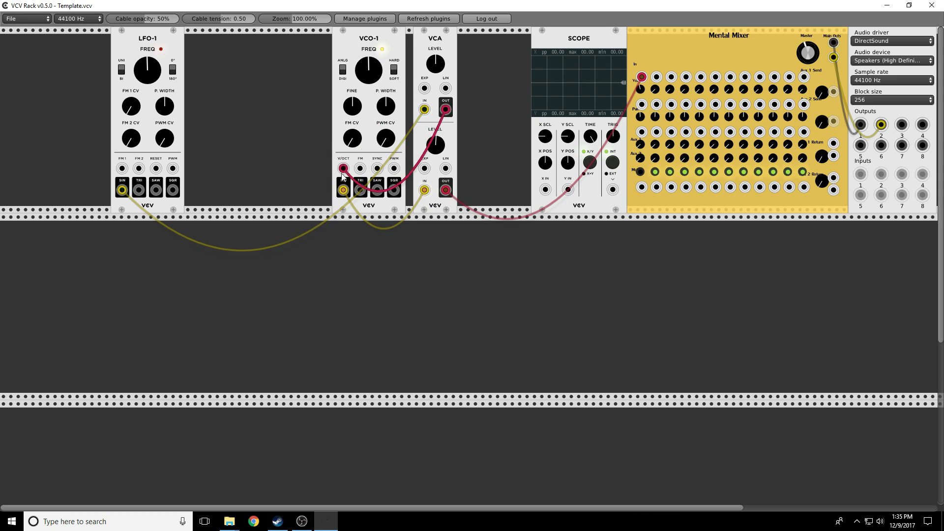
Step: Unmute mixer channel 1, raise LFO-1's frequency, and patch its sine output to the Scope's X input
left_click(640, 172)
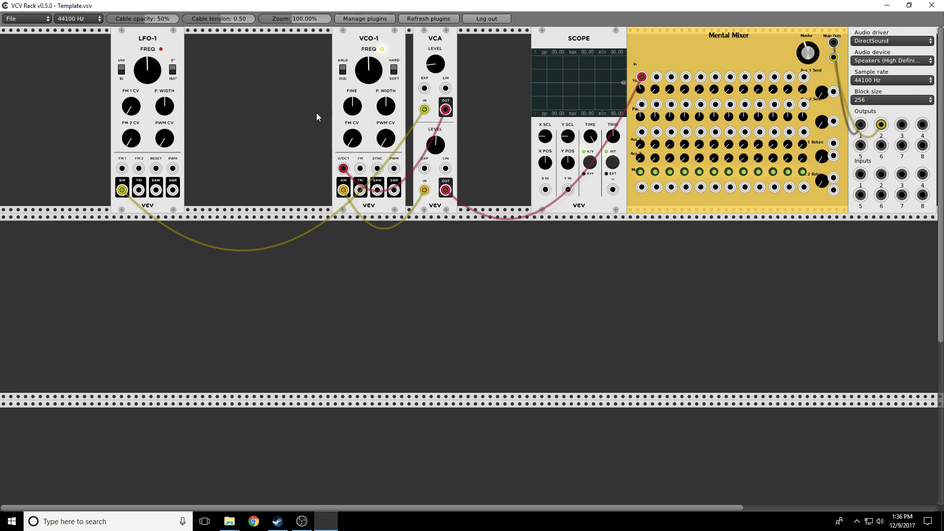
left_click_drag(147, 79, 147, 49)
left_click_drag(122, 190, 544, 190)
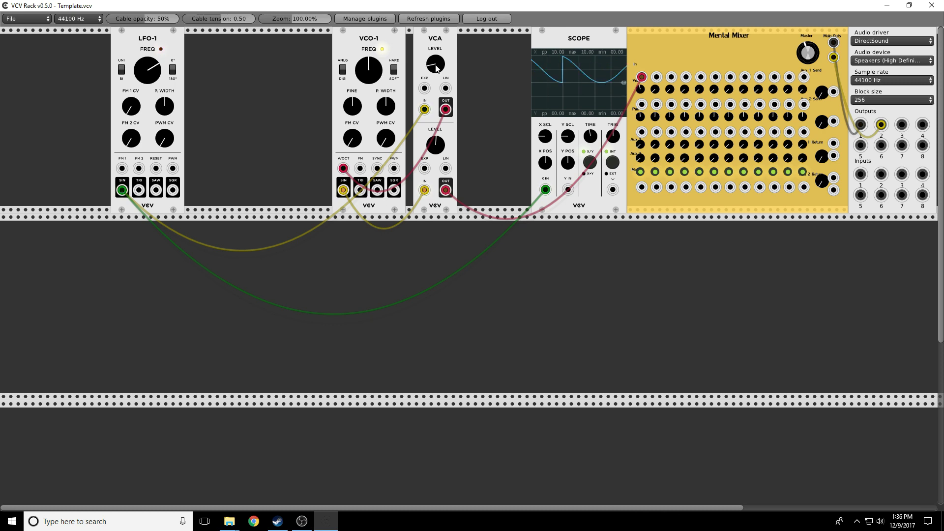
Step: Replace LFO-1's cable at the Scope's X input with the VCA's upper output, and adjust the scope time, upper VCA level and LFO-1 frequency
mouse_move(550, 190)
left_mouse_down()
mouse_move(434, 266)
mouse_move(435, 256)
left_mouse_up()
mouse_move(445, 108)
left_mouse_down()
mouse_move(517, 183)
mouse_move(546, 191)
left_mouse_up()
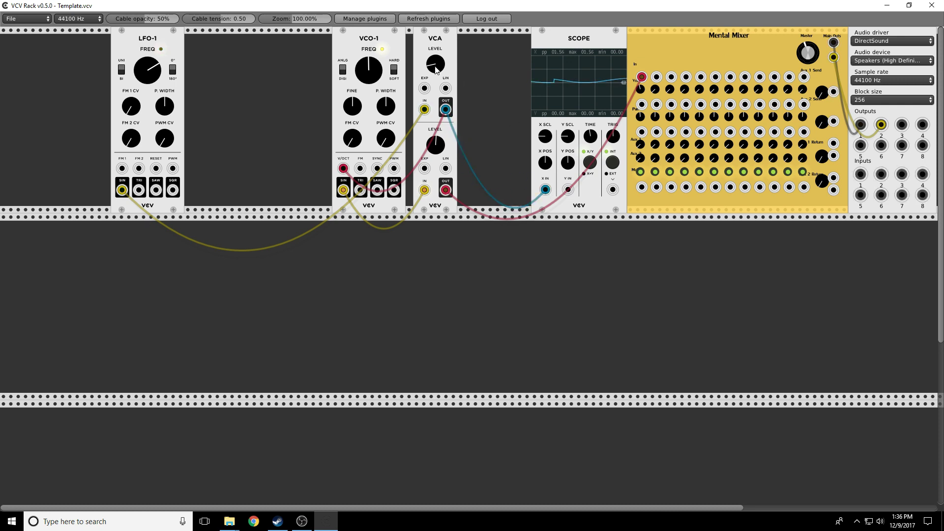
left_click_drag(598, 142, 599, 150)
left_click_drag(433, 72, 433, 72)
left_click_drag(154, 74, 154, 74)
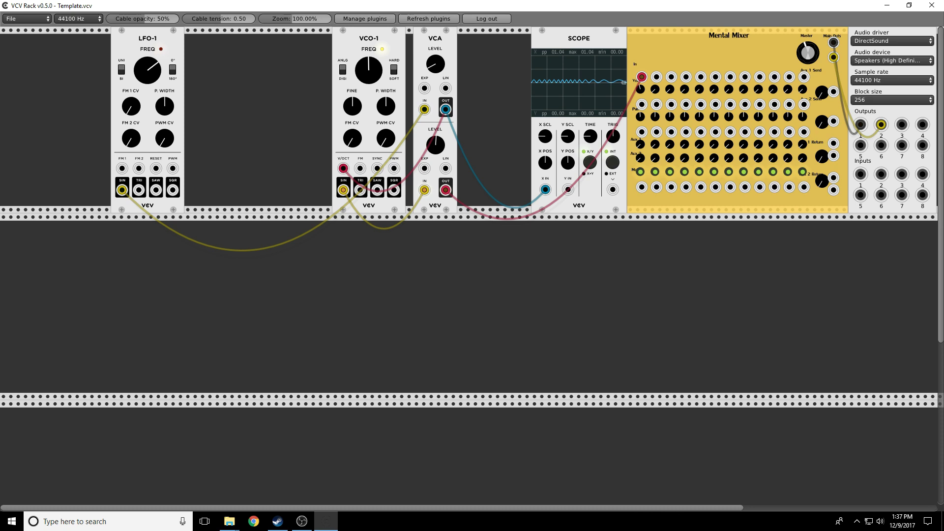
Step: With mixer channel 1 muted, remove all LFO-1 modulation cables, and patch the VCA's lower output to the Scope's X input
left_click(641, 172)
left_click_drag(343, 168, 435, 233)
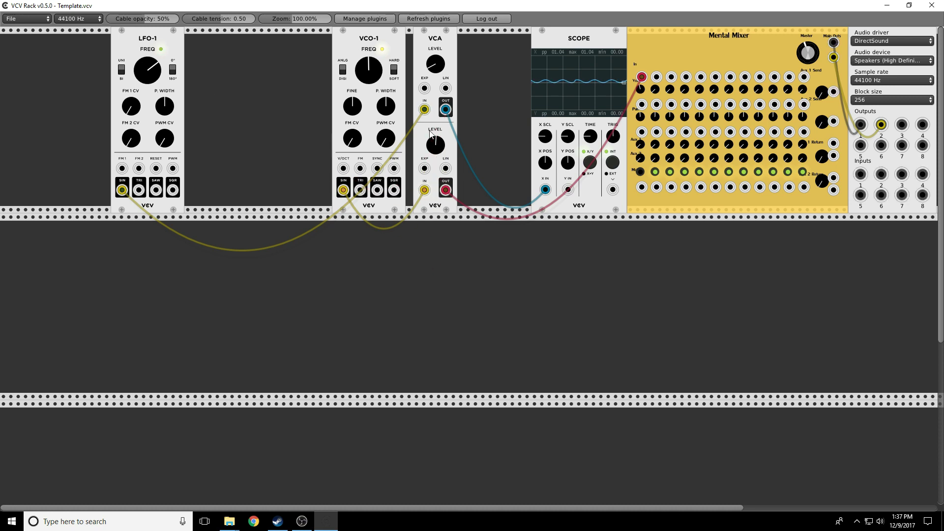
left_click_drag(446, 109, 350, 118)
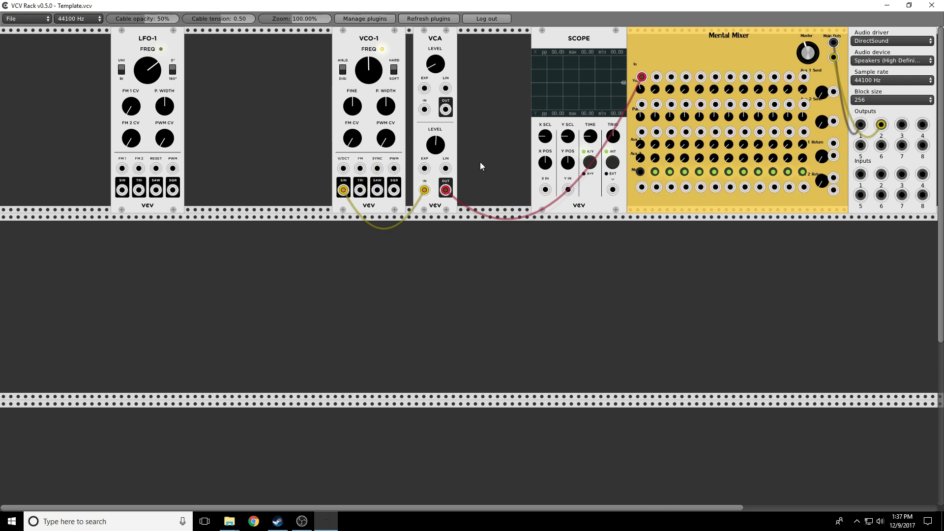
left_click_drag(451, 191, 545, 190)
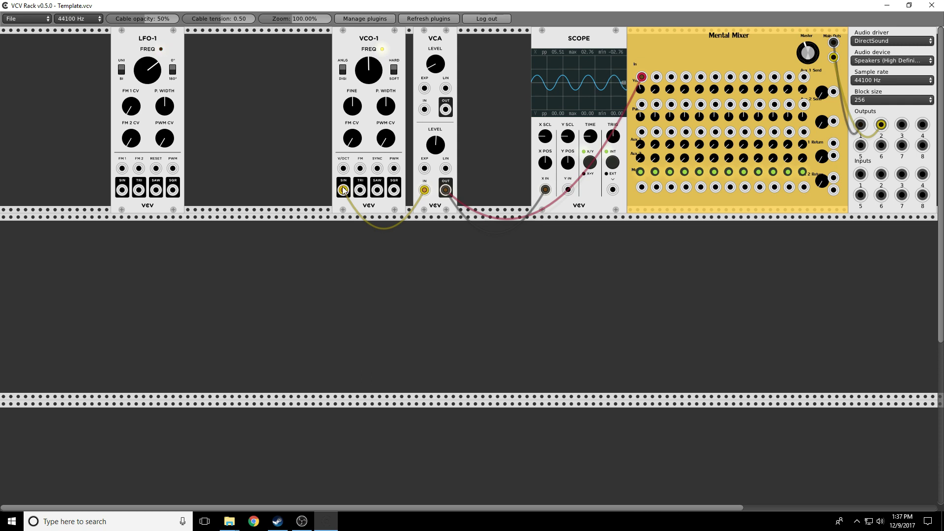
Step: Feed the VCA from VCO-1's triangle output in digital mode, lower VCO-1's frequency slightly and increase the Scope's X scale
left_click_drag(344, 191, 361, 189)
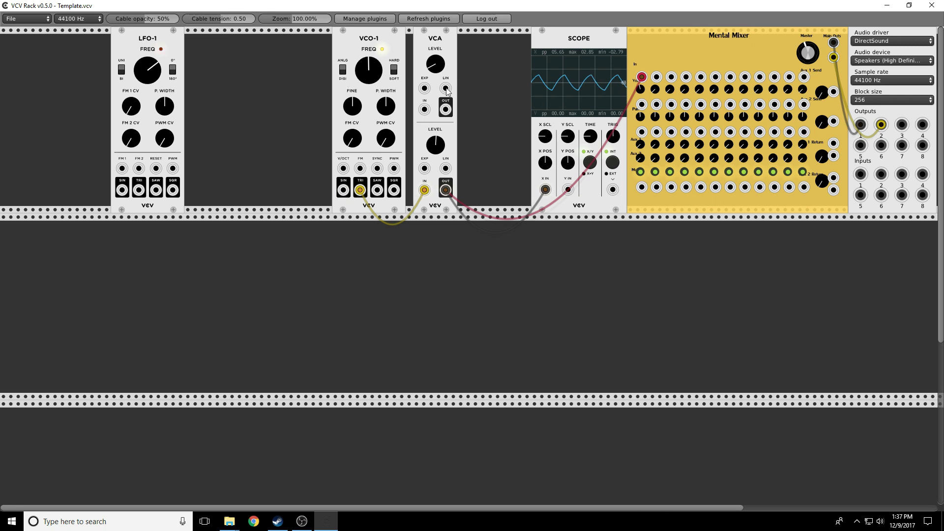
left_click(343, 72)
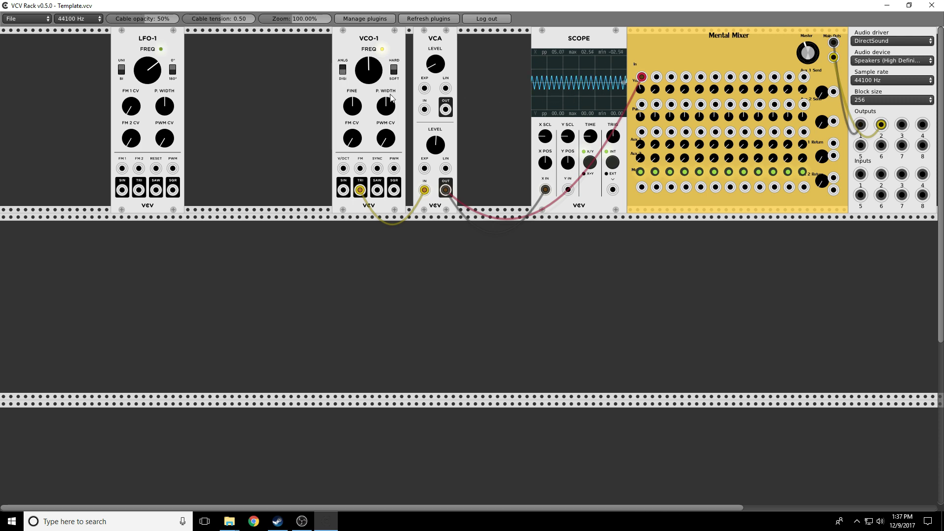
mouse_move(362, 73)
left_mouse_down()
mouse_move(362, 82)
mouse_move(373, 74)
left_mouse_up()
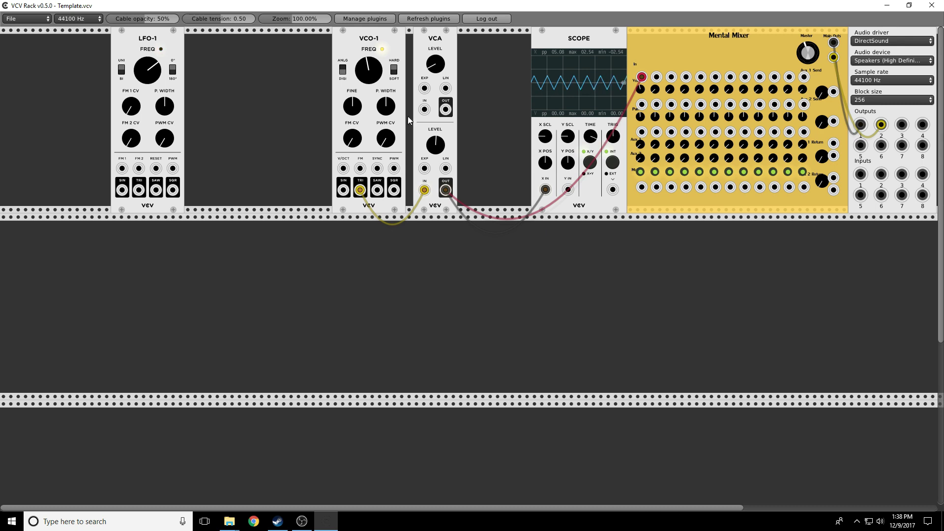
left_click_drag(545, 136, 545, 129)
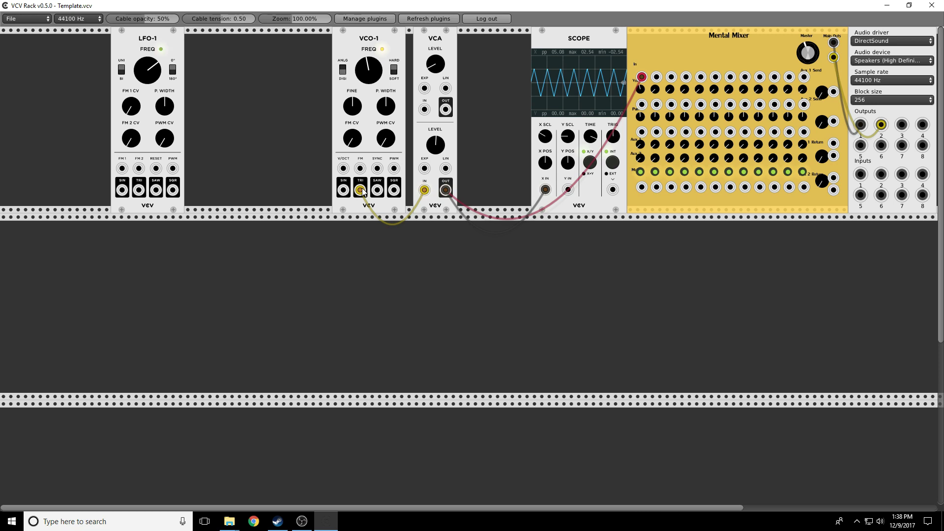
Step: Move the VCA's source cable to VCO-1's sine output for comparison and return it to the triangle output
left_click_drag(362, 188, 343, 190)
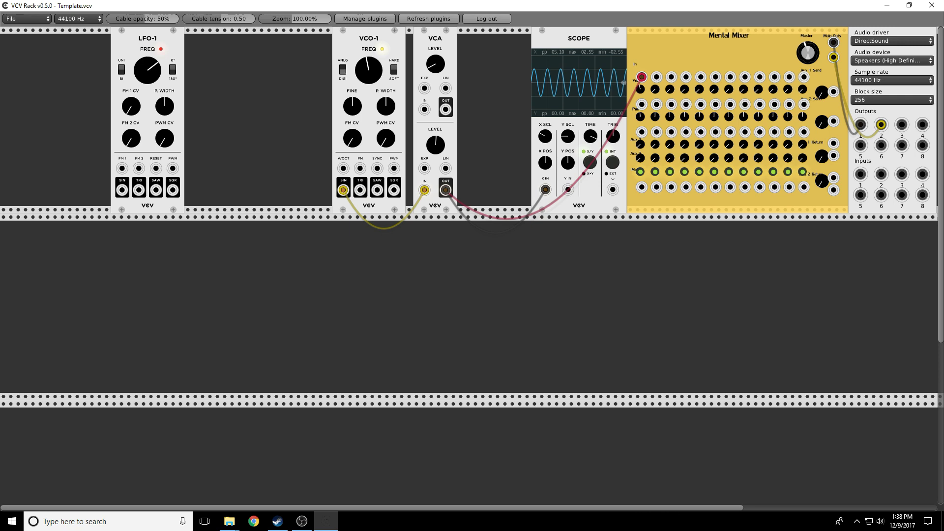
left_click(302, 521)
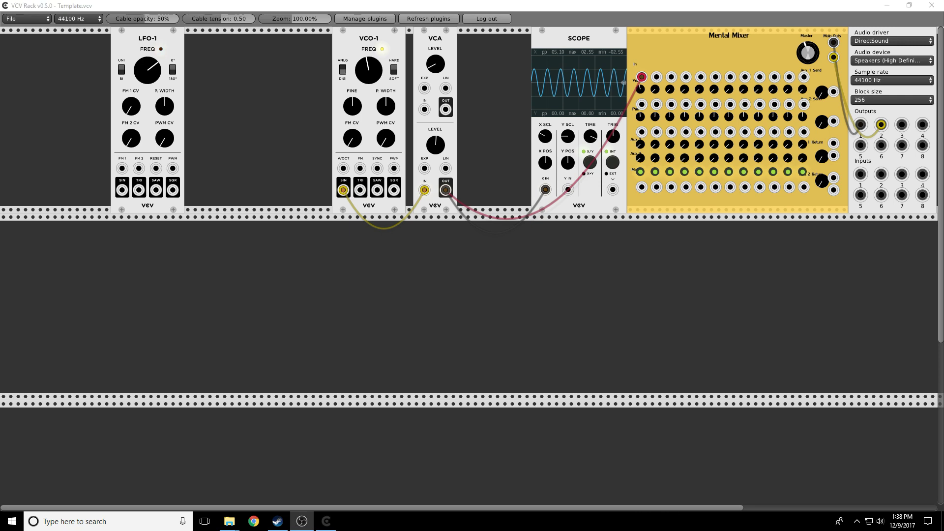
left_click_drag(343, 189, 360, 190)
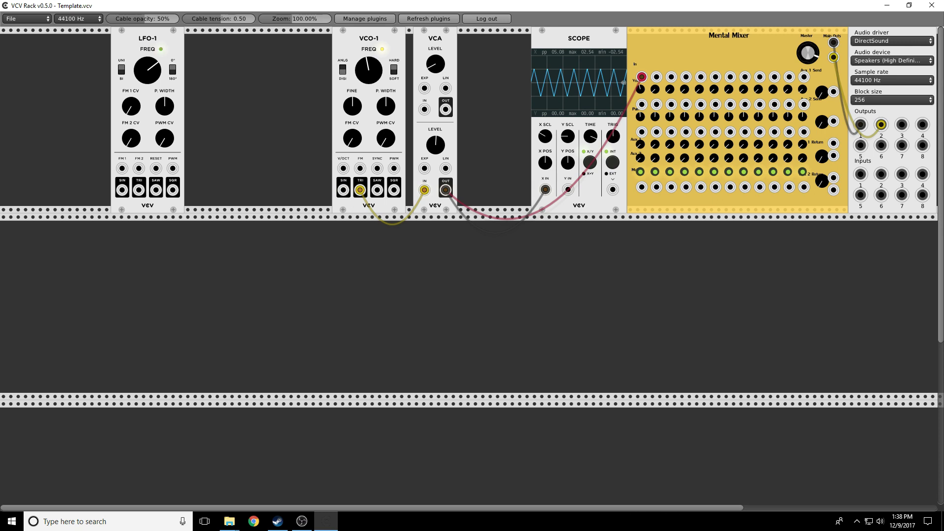
Step: Move the VCA's source cable to VCO-1's saw output and lower the VCA's lower level
mouse_move(361, 189)
left_mouse_down()
mouse_move(344, 191)
mouse_move(360, 191)
mouse_move(361, 232)
mouse_move(377, 264)
left_mouse_up()
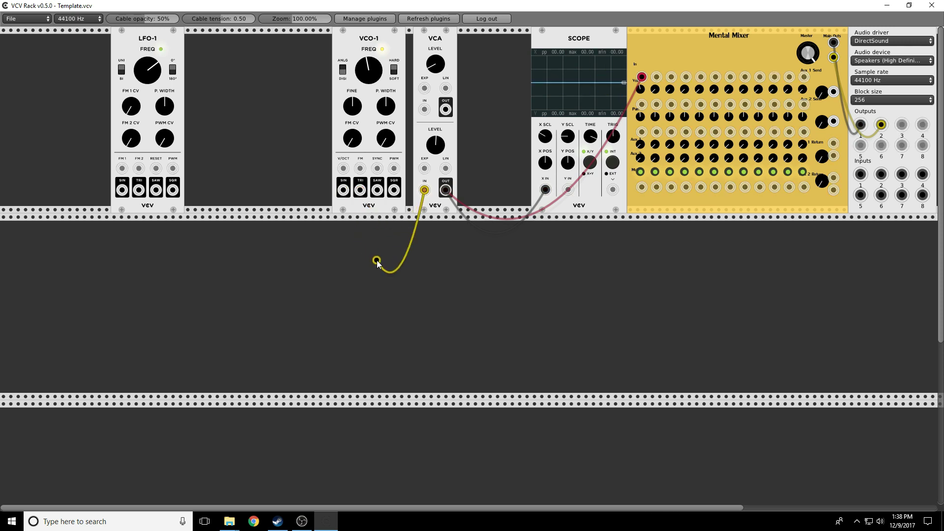
left_click_drag(378, 264, 379, 193)
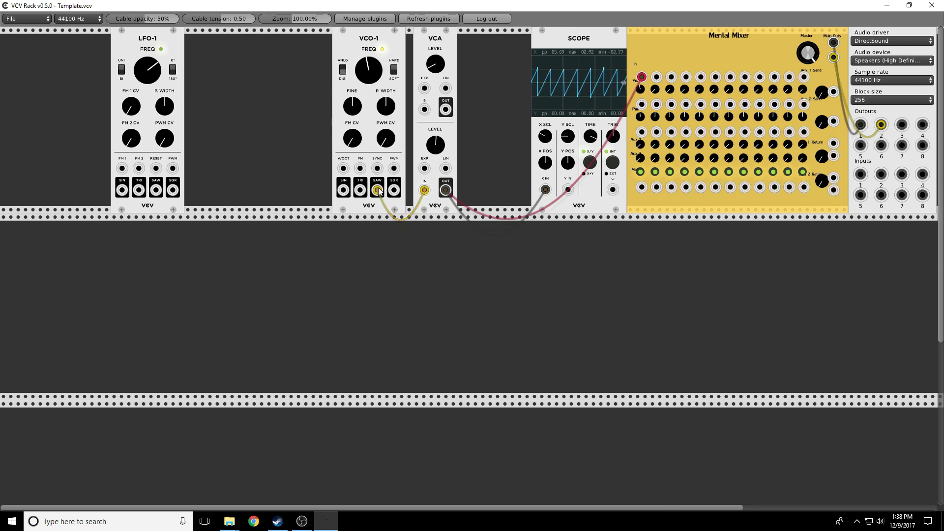
left_click_drag(436, 145, 435, 138)
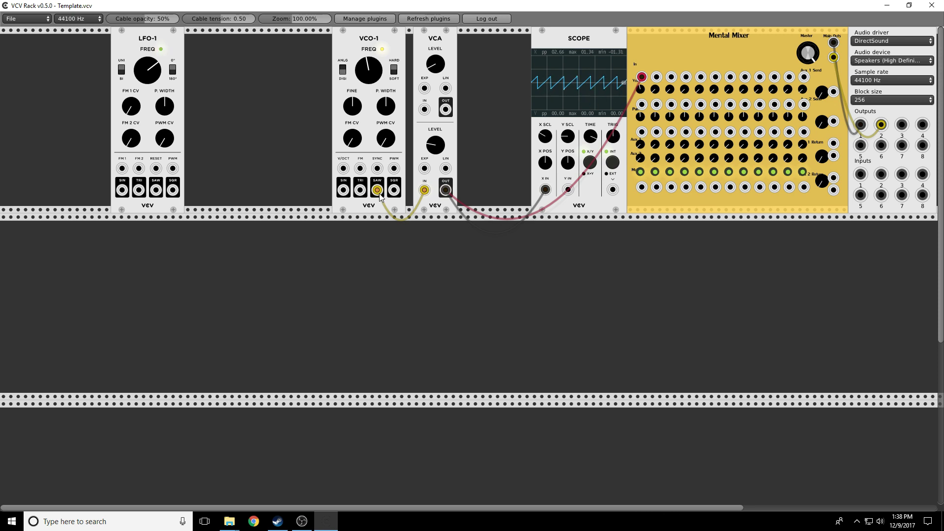
Step: Move the VCA's source cable to VCO-1's square output and vary the pulse width, leaving it slightly below center
mouse_move(377, 190)
left_mouse_down()
mouse_move(402, 191)
mouse_move(394, 191)
left_mouse_up()
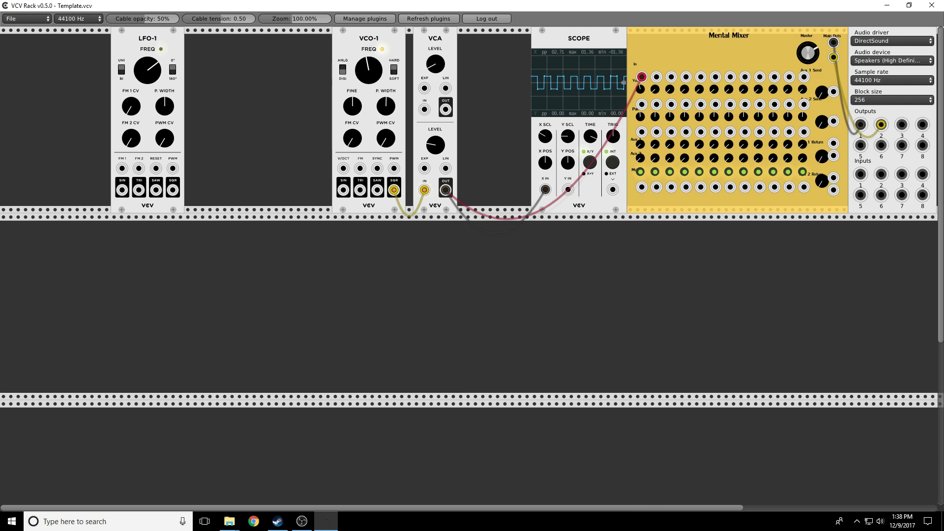
left_click_drag(386, 106, 385, 120)
left_click_drag(385, 105, 385, 86)
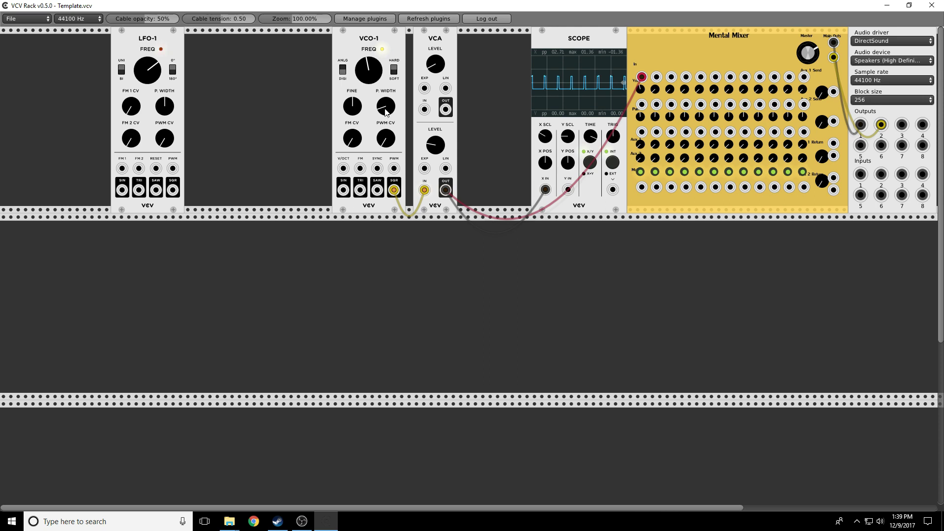
mouse_move(386, 105)
left_mouse_down()
mouse_move(386, 70)
mouse_move(386, 96)
left_mouse_up()
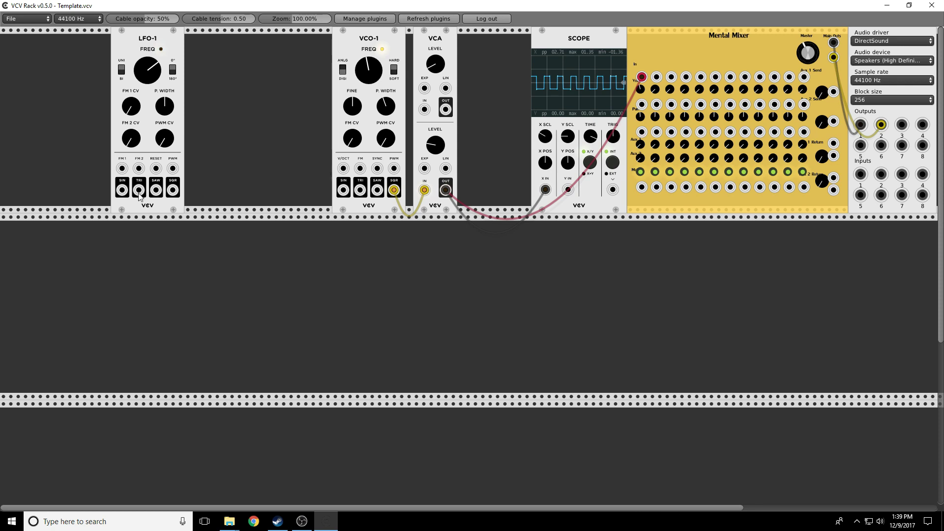
Step: Try routing LFO-1's triangle output through the VCA's upper section into VCO-1's PWM input, and remove the VCA-to-PWM cable
left_click_drag(139, 191, 396, 170)
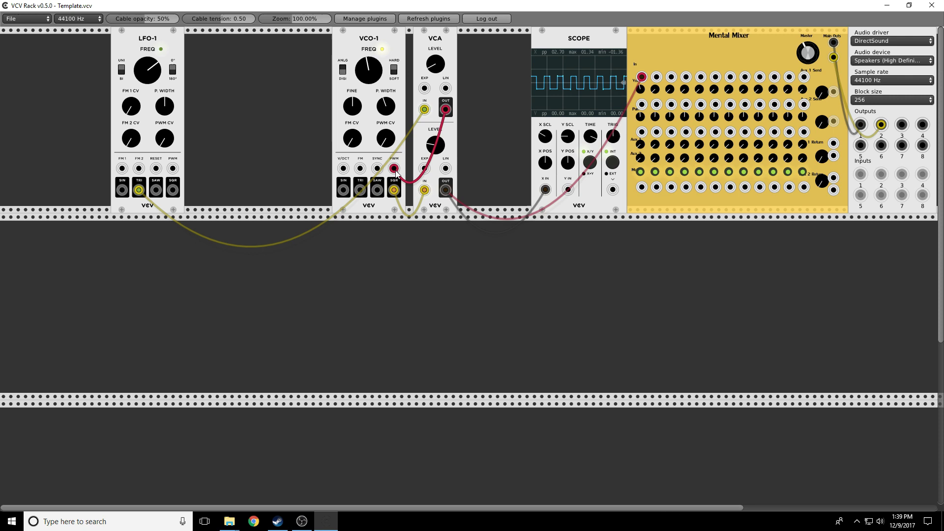
left_click_drag(396, 173, 395, 170)
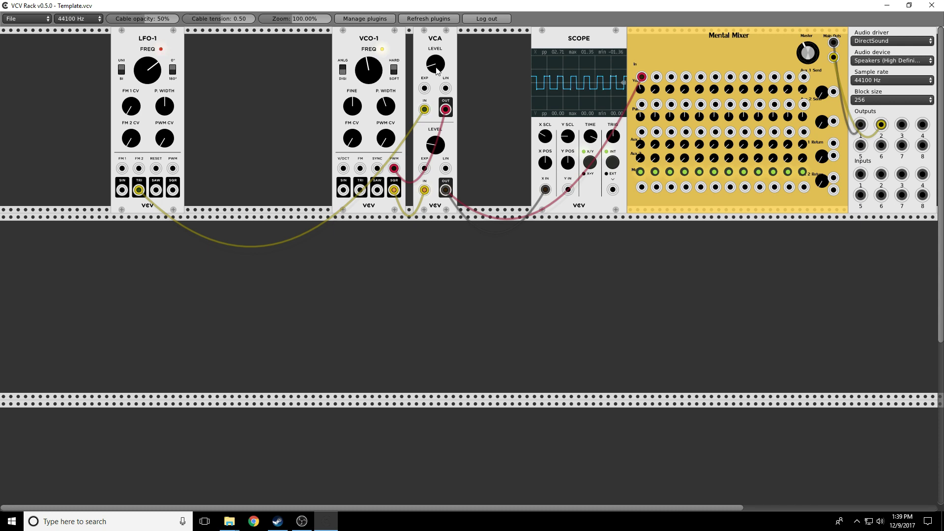
left_click_drag(444, 110, 422, 155)
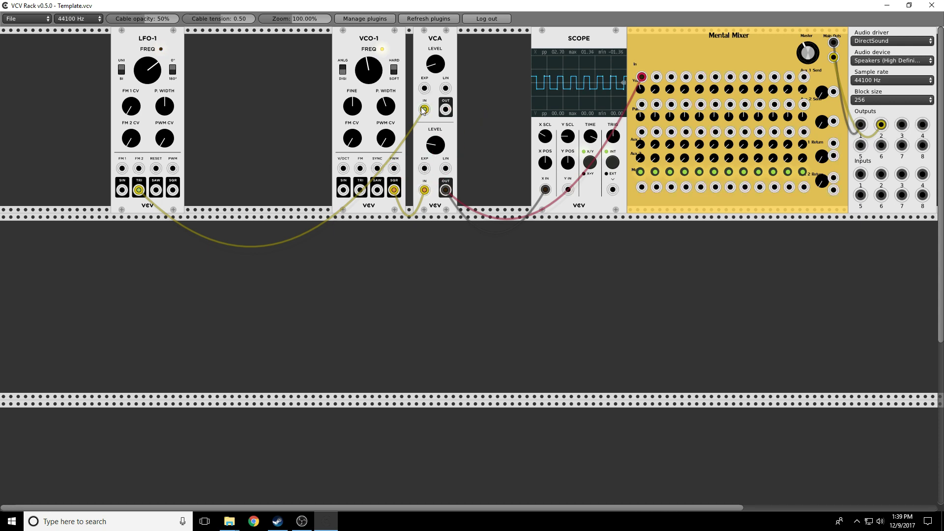
Step: Patch LFO-1's triangle output directly to VCO-1's PWM input, adjust the pulse width and PWM CV amount, and mute mixer channel 1
left_click_drag(422, 109, 394, 172)
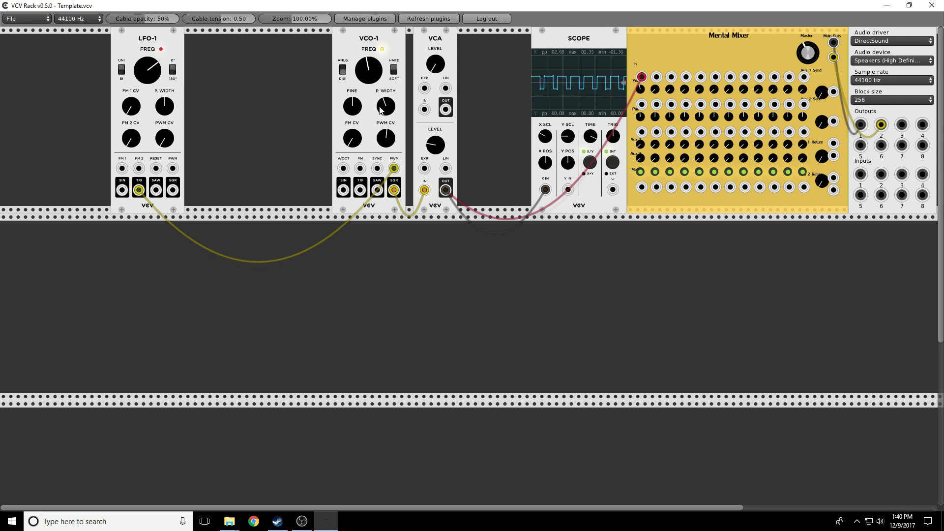
left_click_drag(383, 104, 385, 143)
left_click(642, 172)
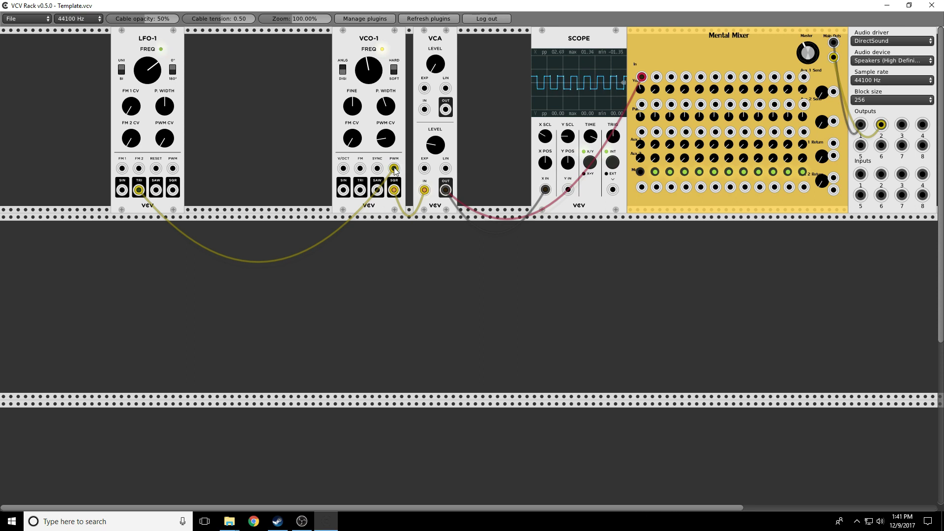
Step: Move LFO-1's triangle cable to the VCA's lower EXP input, unmute mixer channel 1 and vary LFO-1's frequency
mouse_move(394, 171)
left_mouse_down()
mouse_move(462, 178)
mouse_move(449, 167)
mouse_move(424, 170)
left_mouse_up()
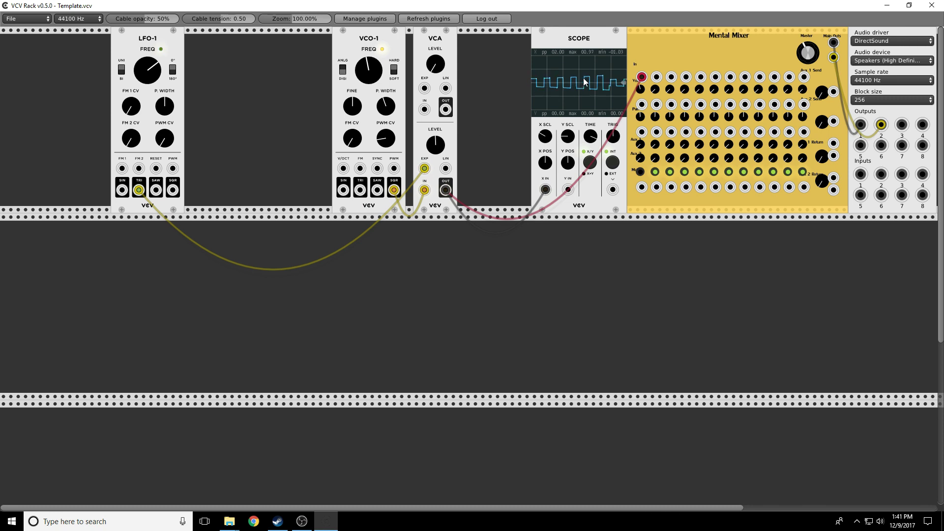
left_click(640, 172)
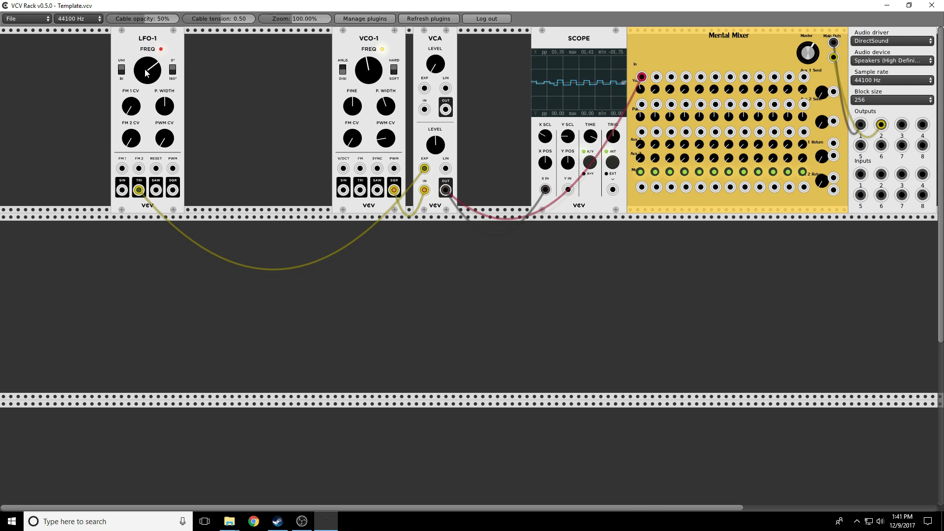
mouse_move(147, 72)
left_mouse_down()
mouse_move(147, 82)
mouse_move(147, 66)
left_mouse_up()
Step: Switch the VCA's EXP modulation source to LFO-1's saw output and on to its square output, leaving mixer channel 1 muted
left_click_drag(141, 193, 157, 188)
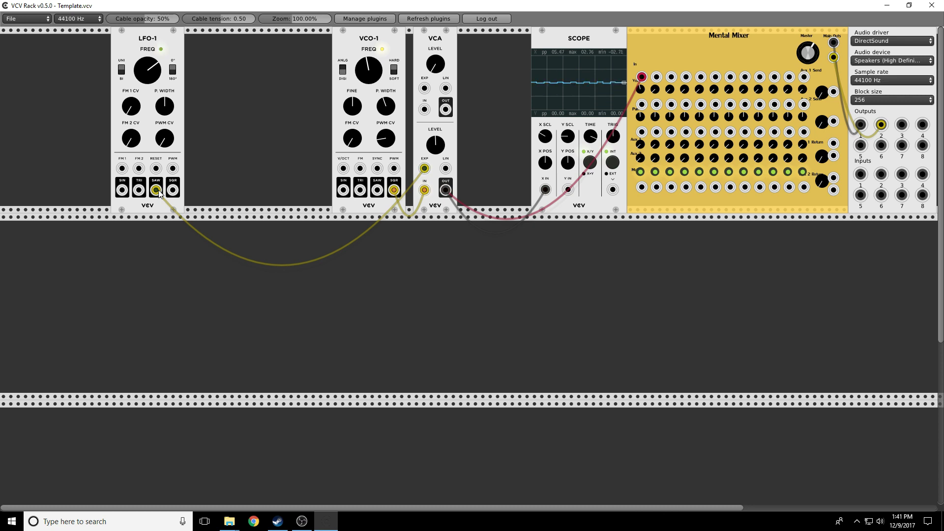
left_click_drag(156, 190, 173, 190)
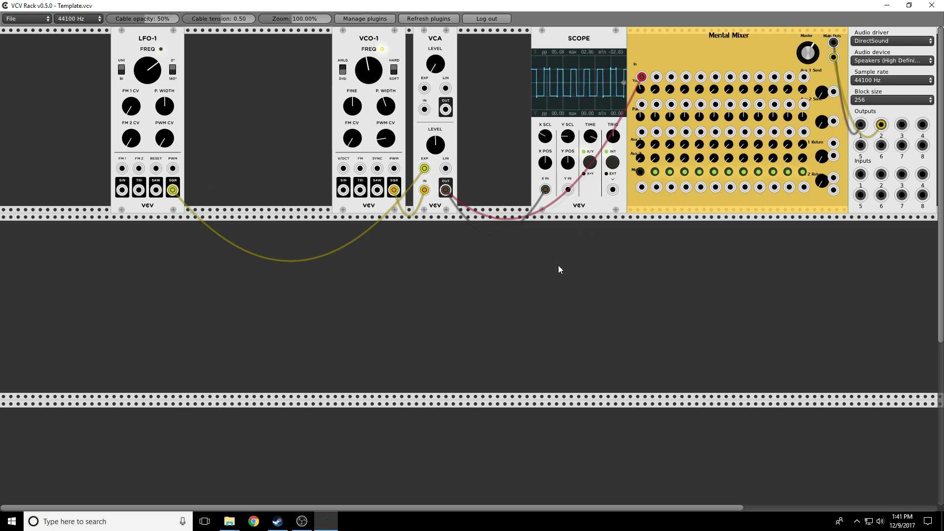
left_click(640, 172)
left_click(640, 172)
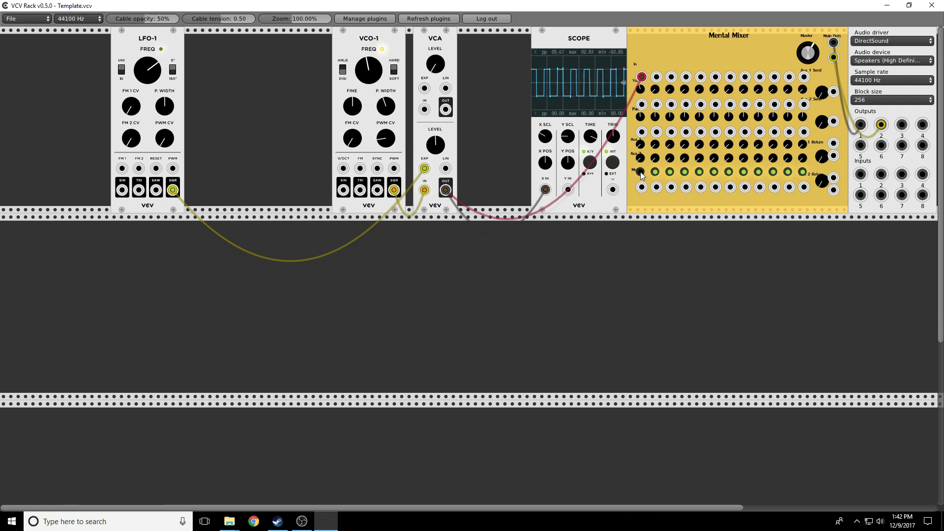
Step: Move the VCO-1 and VCA modules over beside LFO-1 and add a Fundamental VCF module after the VCA
left_click_drag(355, 53, 215, 60)
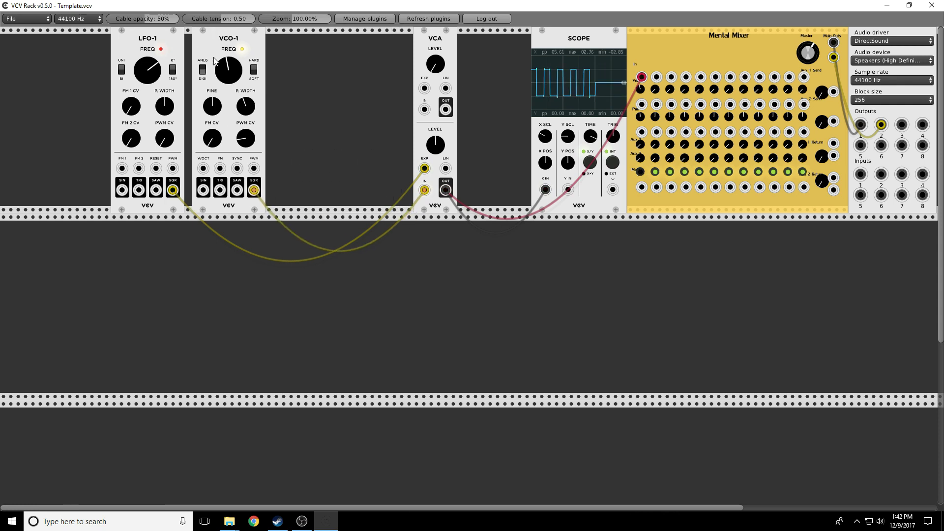
left_click_drag(418, 44, 269, 53)
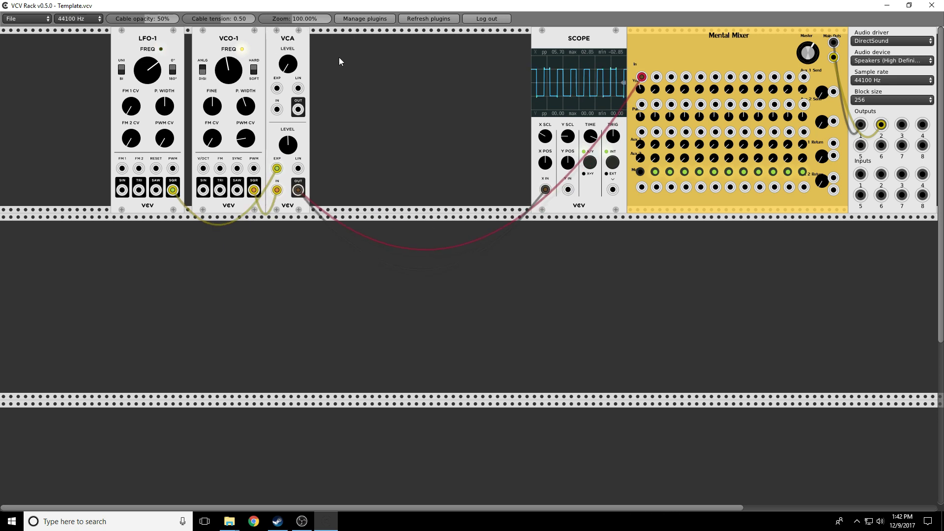
right_click(339, 61)
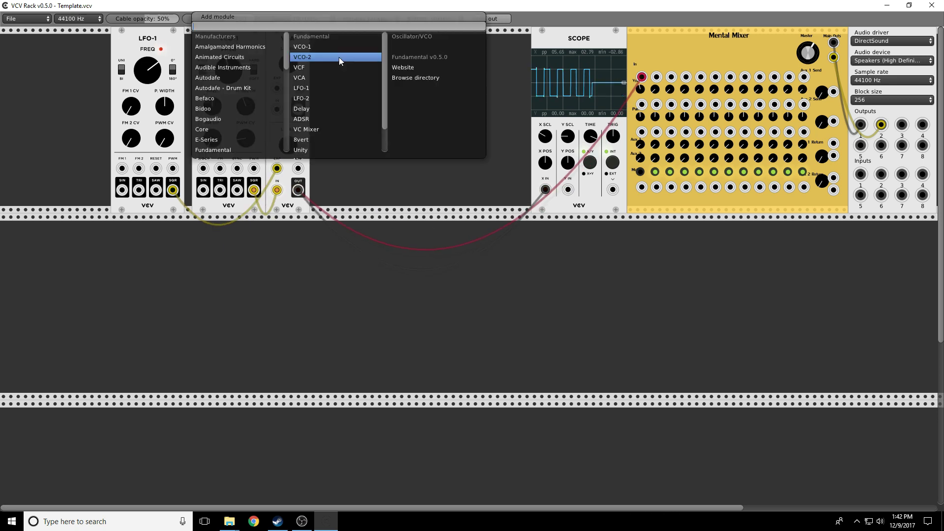
left_click(302, 65)
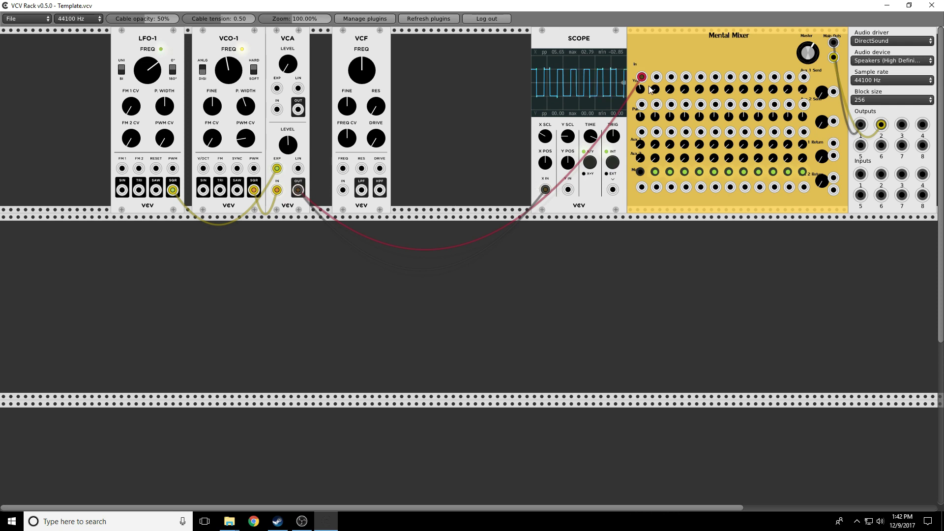
Step: Route the VCA's lower output through the VCF's LPF output into mixer channel 1, and remove LFO-1's cable from the VCA's EXP input
left_click_drag(642, 76, 343, 190)
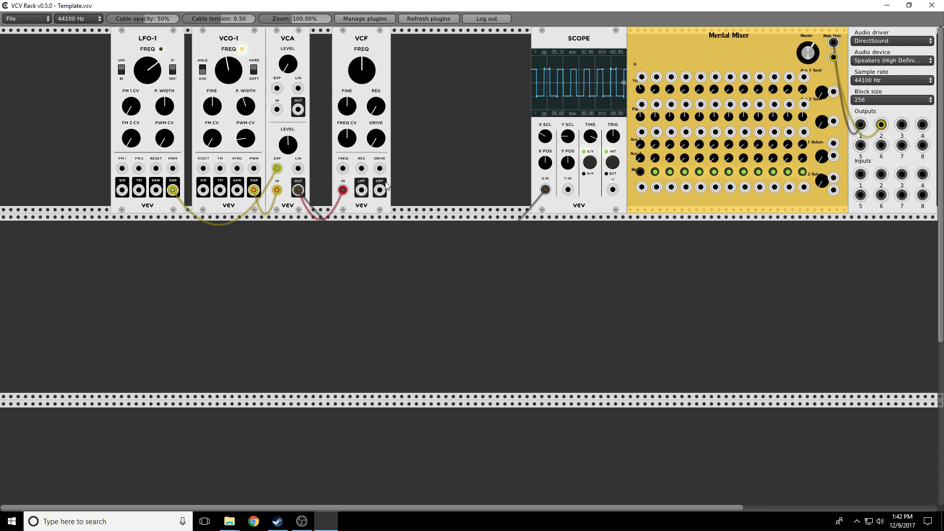
left_click_drag(362, 190, 641, 77)
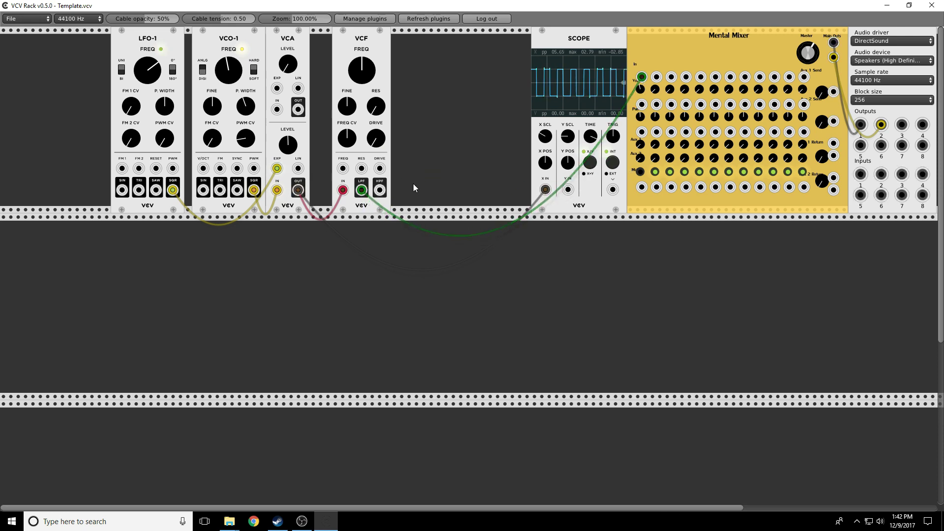
left_click_drag(277, 169, 214, 234)
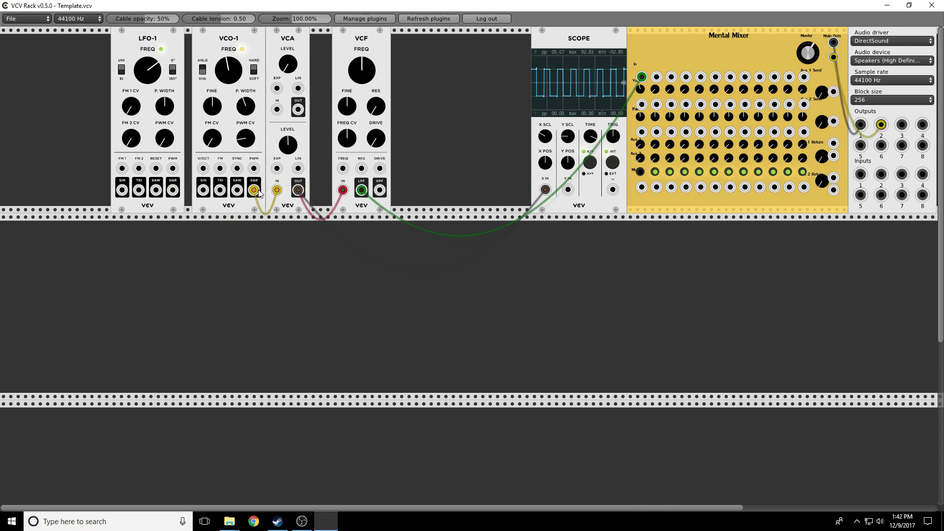
Step: Switch the VCA's source to VCO-1's saw output, and compare the VCA patched directly into mixer channel 1 with routing through the VCF's LPF output
left_click_drag(254, 190, 237, 190)
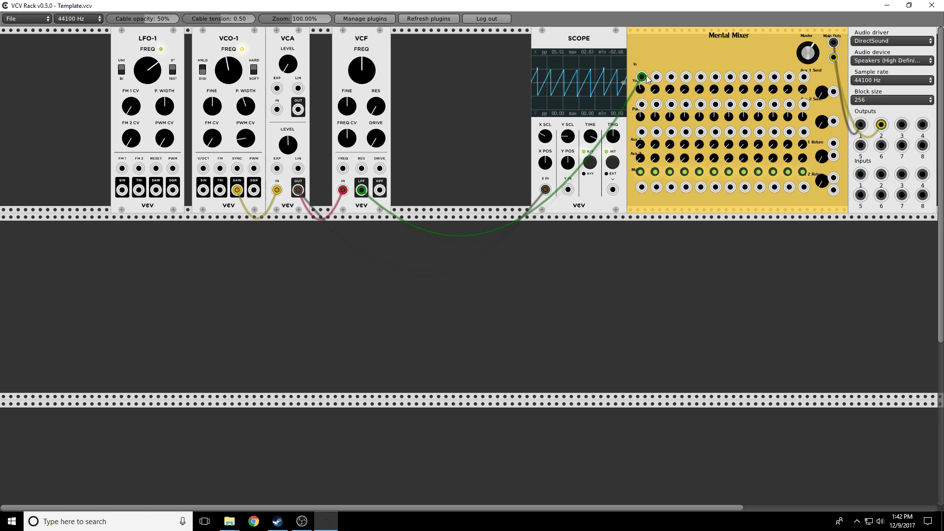
left_click_drag(641, 77, 506, 137)
left_click_drag(343, 190, 642, 78)
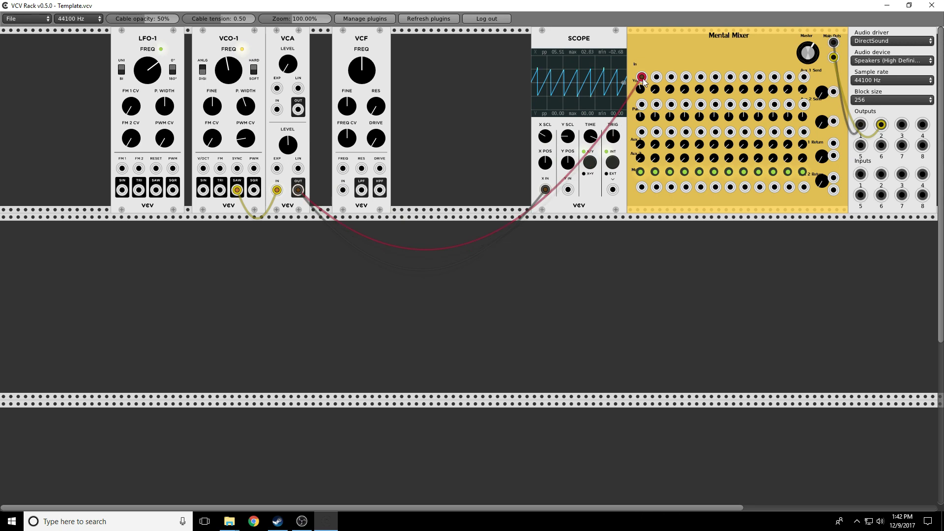
mouse_move(642, 77)
left_mouse_down()
mouse_move(459, 158)
mouse_move(343, 190)
mouse_move(615, 137)
mouse_move(641, 77)
left_mouse_up()
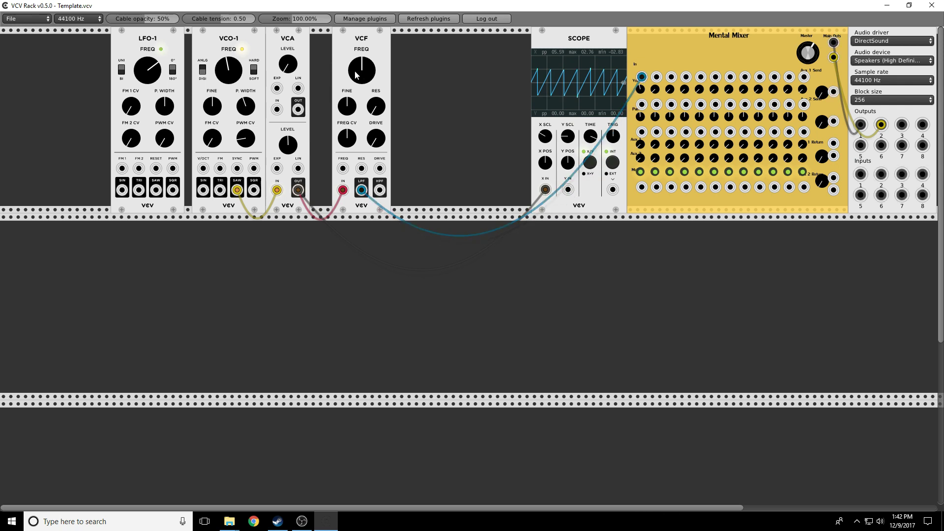
Step: Sweep the VCF's frequency down and up while varying its resonance and drive, leaving the frequency centred and the resonance high
left_click_drag(358, 78, 357, 23)
left_click_drag(358, 23, 358, 44)
left_click_drag(358, 44, 360, 76)
mouse_move(361, 71)
left_mouse_down()
mouse_move(361, 93)
mouse_move(362, 62)
left_mouse_up()
left_click_drag(376, 138, 376, 131)
left_click_drag(360, 77, 360, 82)
mouse_move(366, 88)
left_mouse_down()
mouse_move(376, 110)
mouse_move(365, 78)
left_mouse_up()
left_click_drag(376, 116, 376, 114)
left_click_drag(364, 81, 364, 72)
left_click_drag(361, 70, 367, 84)
left_click_drag(370, 143, 376, 141)
left_click_drag(377, 107, 373, 148)
Step: Patch LFO-1's triangle output into the VCF's FREQ input and turn up the VCF's FREQ CV amount
left_click(640, 172)
left_click_drag(343, 170, 139, 191)
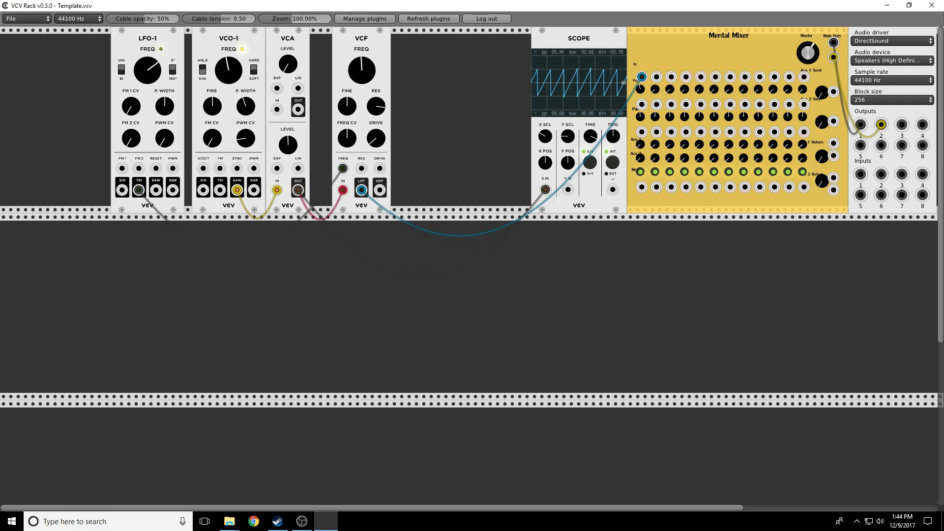
left_click_drag(372, 112, 356, 86)
left_click_drag(352, 147, 352, 134)
Step: Vary the VCF's frequency, FREQ CV amount and resonance under LFO modulation, and raise the VCA's lower level slightly
left_click_drag(361, 70, 362, 59)
left_click_drag(287, 145, 288, 131)
mouse_move(345, 139)
left_mouse_down()
mouse_move(345, 167)
mouse_move(345, 155)
left_mouse_up()
left_click_drag(349, 109, 379, 105)
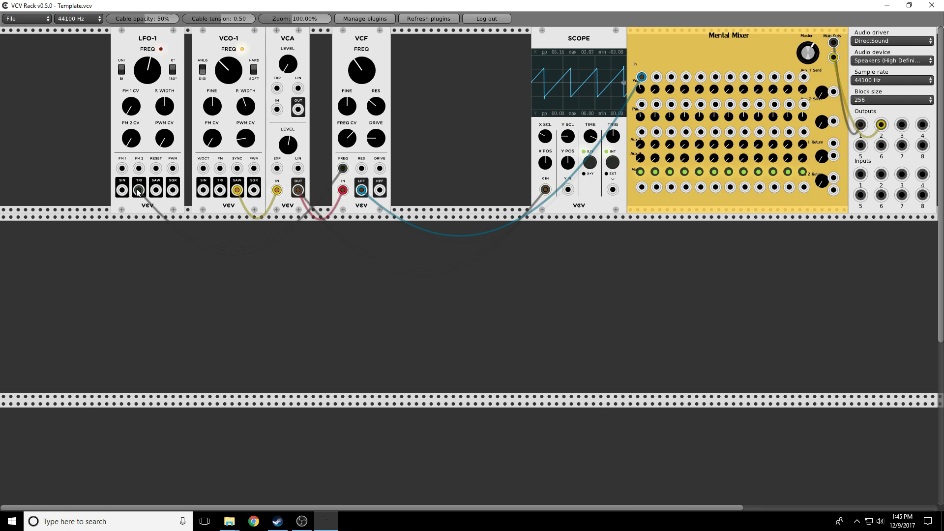
Step: Connect LFO-1 to the scope's X IN, and switch the scope and VCF FREQ cables through LFO-1's saw, triangle and sine outputs
left_click_drag(139, 192, 156, 193)
mouse_move(544, 191)
left_mouse_down()
mouse_move(168, 216)
mouse_move(155, 190)
left_mouse_up()
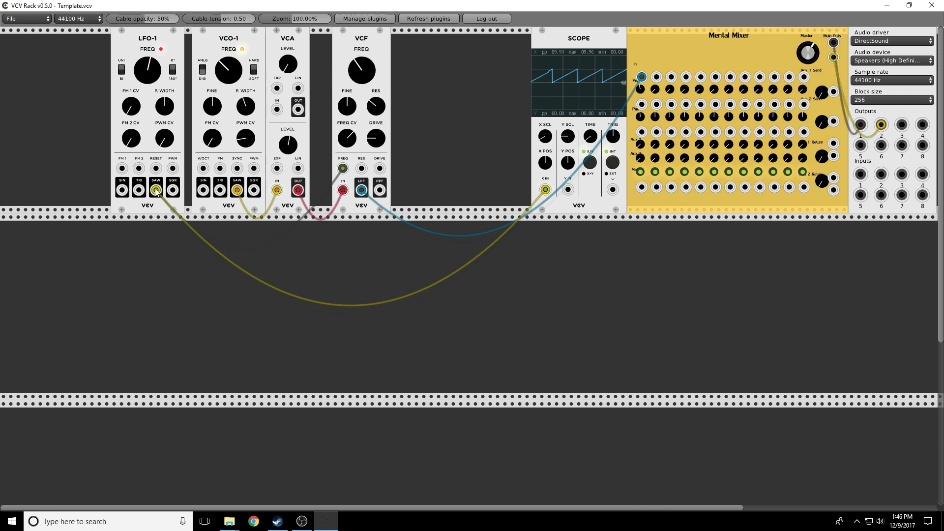
left_click_drag(156, 191, 140, 191)
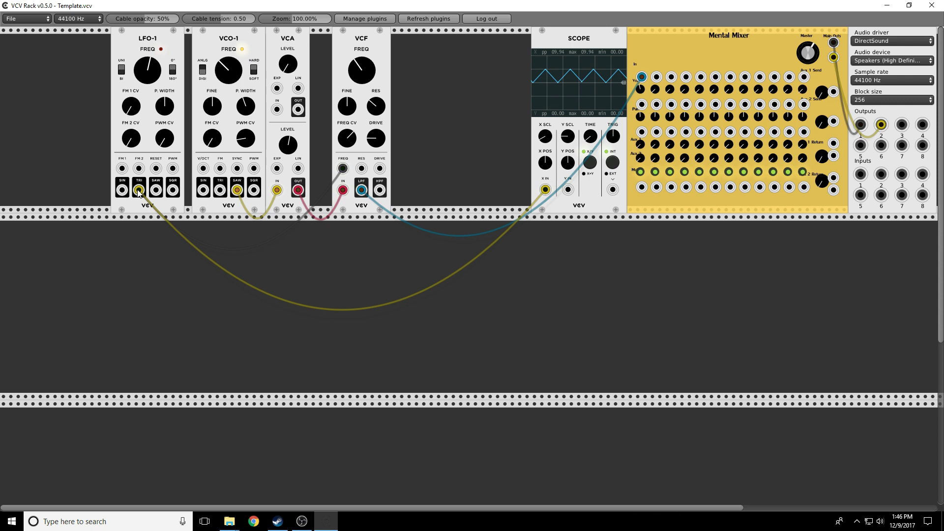
left_click_drag(139, 191, 123, 190)
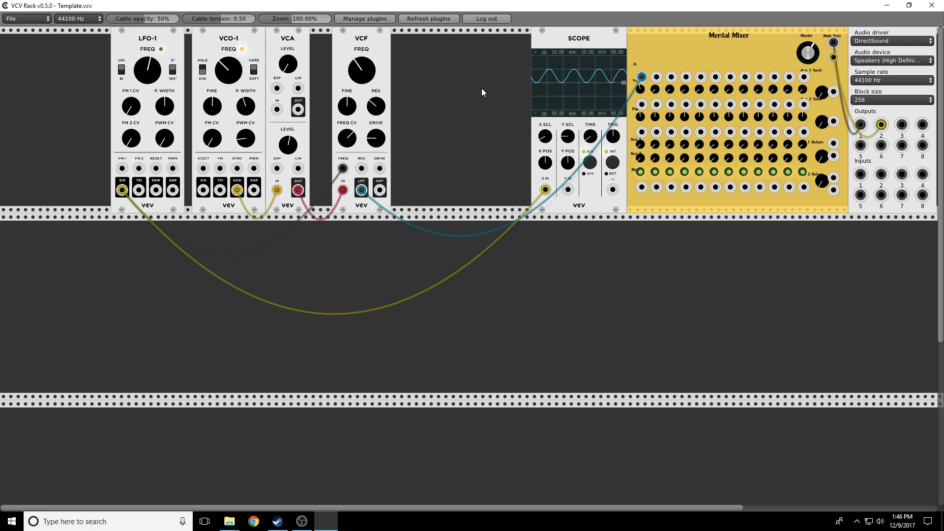
Step: Mute mixer channel 1, move the VCF closer to the VCA, and add Vult's Lateralus filter module beside it
left_click(640, 172)
left_click_drag(364, 48, 349, 48)
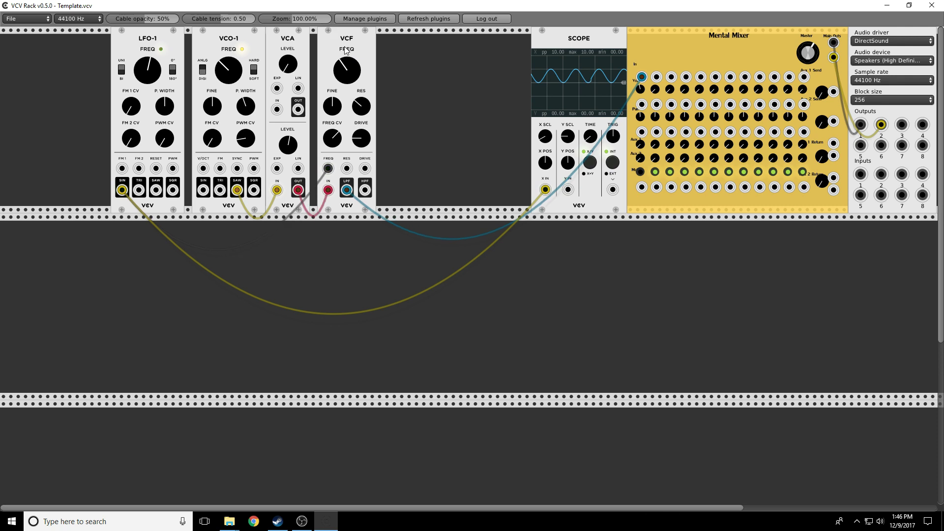
right_click(403, 60)
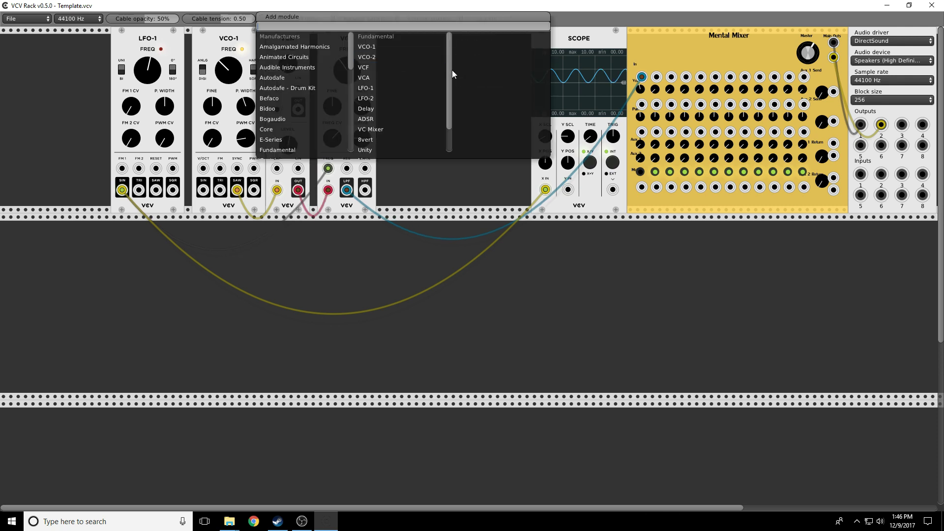
scroll(295, 88, "down", 10)
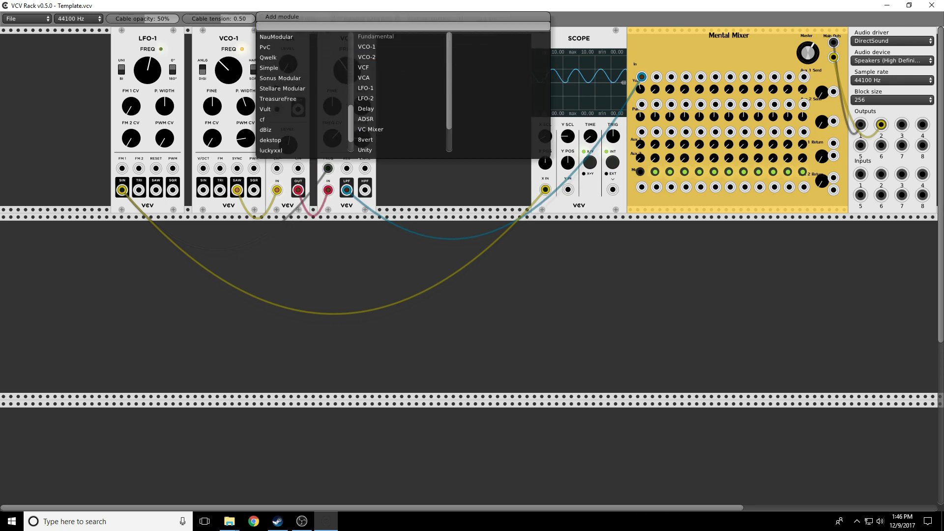
left_click(265, 86)
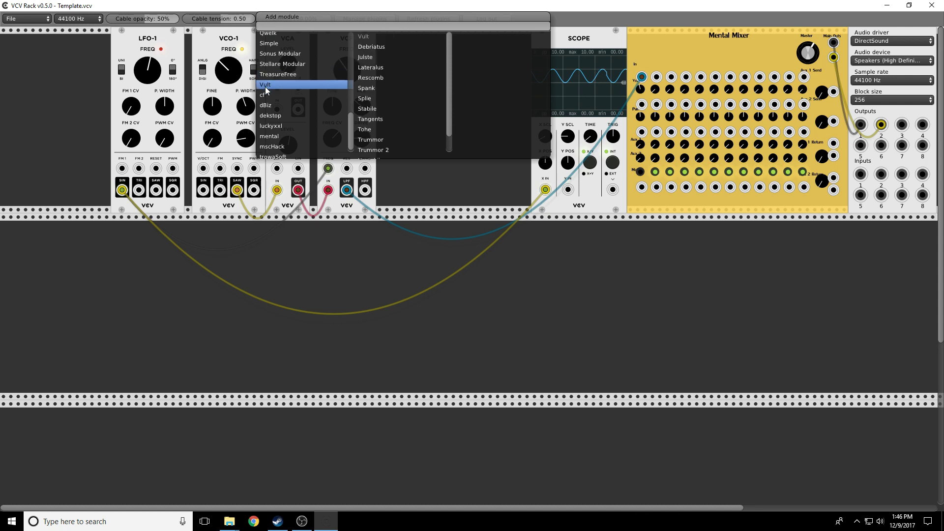
left_click(374, 66)
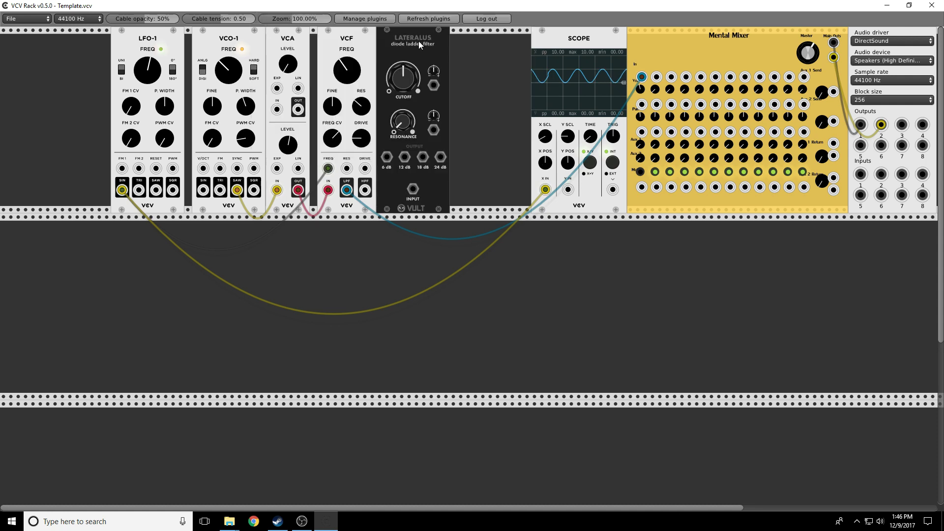
Step: Route the VCA's lower output through Lateralus's 6 dB output into mixer channel 1, and vary the filter's cutoff and resonance
left_click_drag(328, 192, 388, 157)
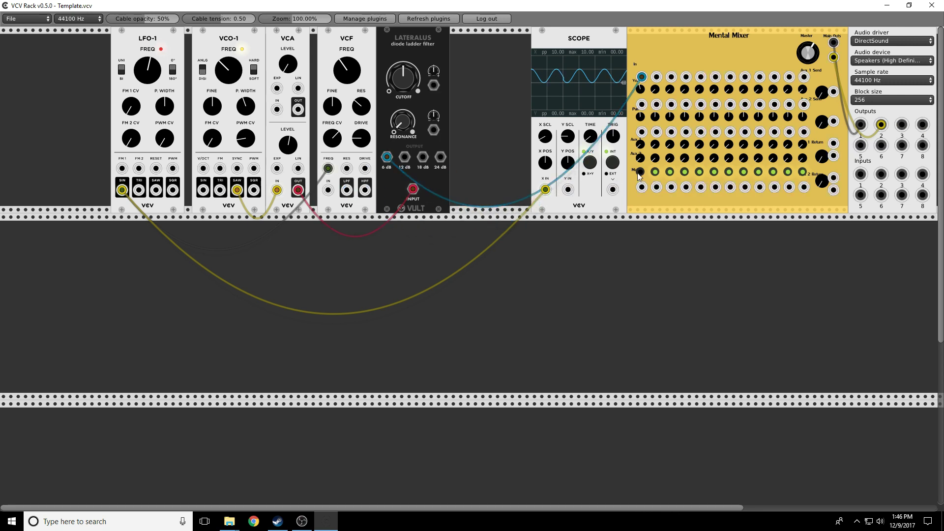
mouse_move(406, 72)
left_mouse_down()
mouse_move(406, 91)
mouse_move(406, 74)
left_mouse_up()
left_click_drag(402, 121, 402, 124)
left_click_drag(406, 74, 406, 79)
left_click_drag(405, 126, 403, 88)
left_click_drag(402, 120, 402, 125)
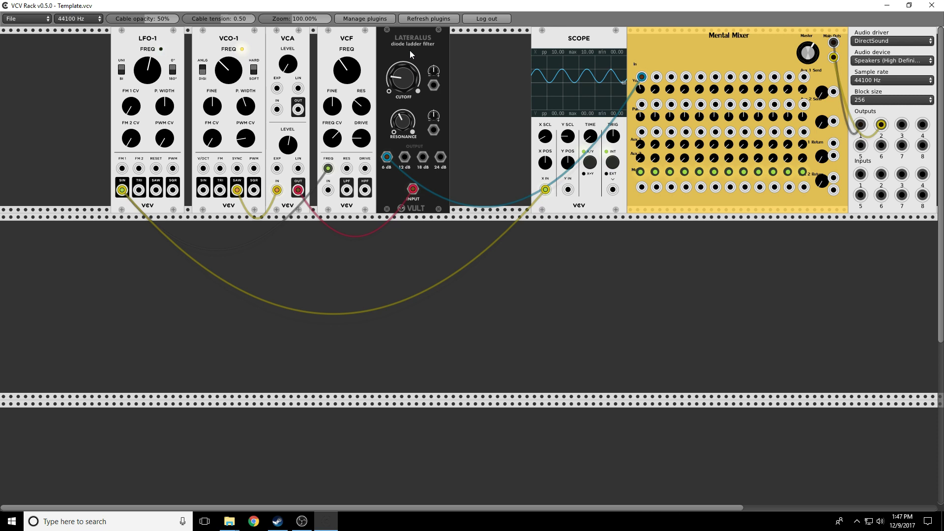
left_click_drag(399, 73, 400, 67)
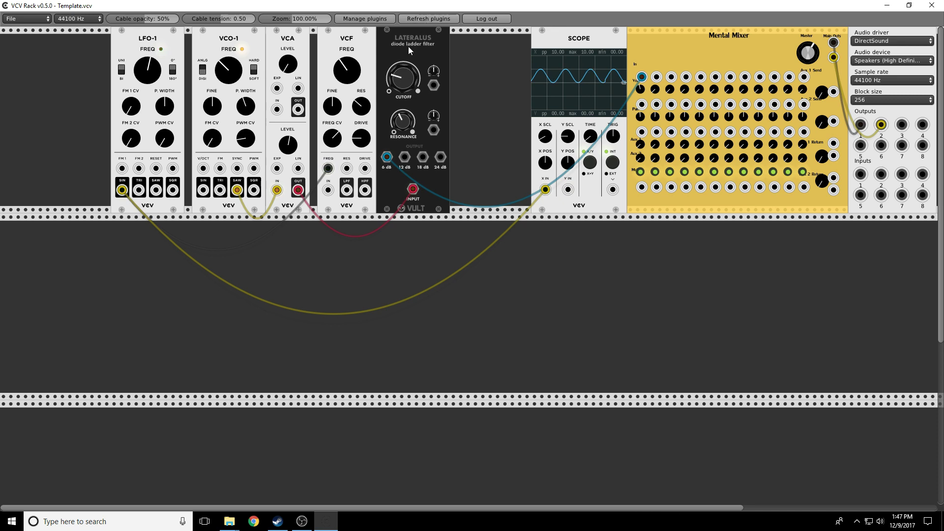
Step: Disconnect the scope, patch LFO-1's triangle output into Lateralus's cutoff CV input and turn up its modulation amount
mouse_move(432, 84)
left_mouse_down()
mouse_move(128, 192)
mouse_move(119, 262)
mouse_move(236, 265)
left_mouse_up()
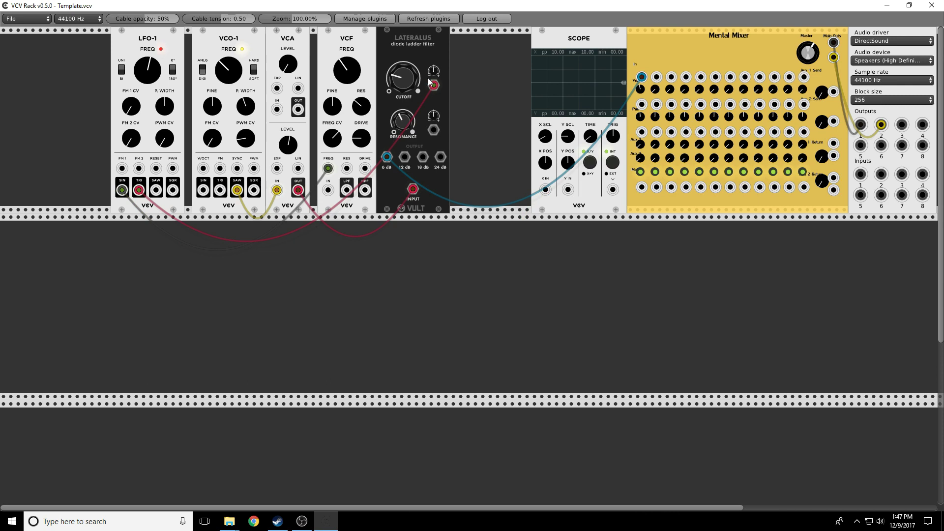
left_click_drag(434, 74, 434, 72)
left_click_drag(433, 72, 434, 74)
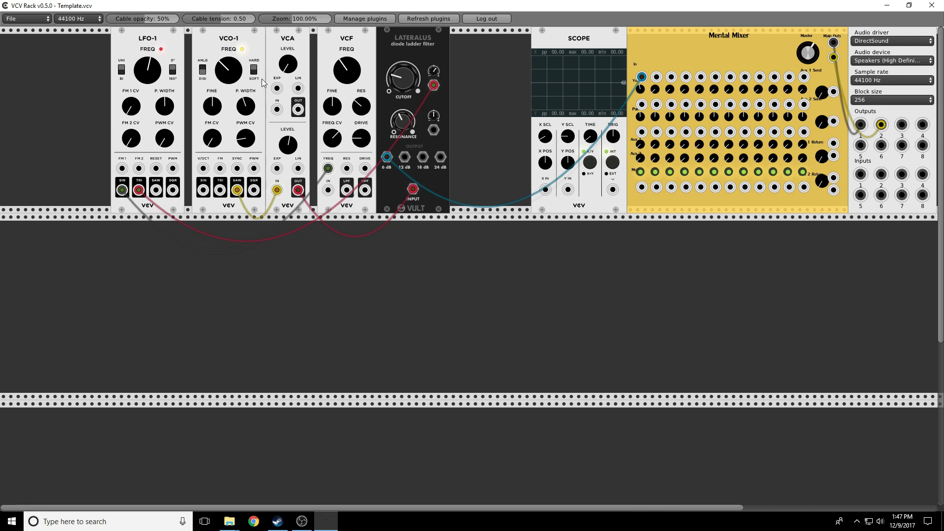
Step: Lower Lateralus's cutoff and adjust its resonance under LFO modulation, and toggle mixer channel 1's mute
mouse_move(403, 77)
left_mouse_down()
mouse_move(403, 59)
mouse_move(403, 85)
left_mouse_up()
left_click_drag(402, 120, 402, 118)
left_click_drag(403, 78, 403, 81)
left_click(641, 172)
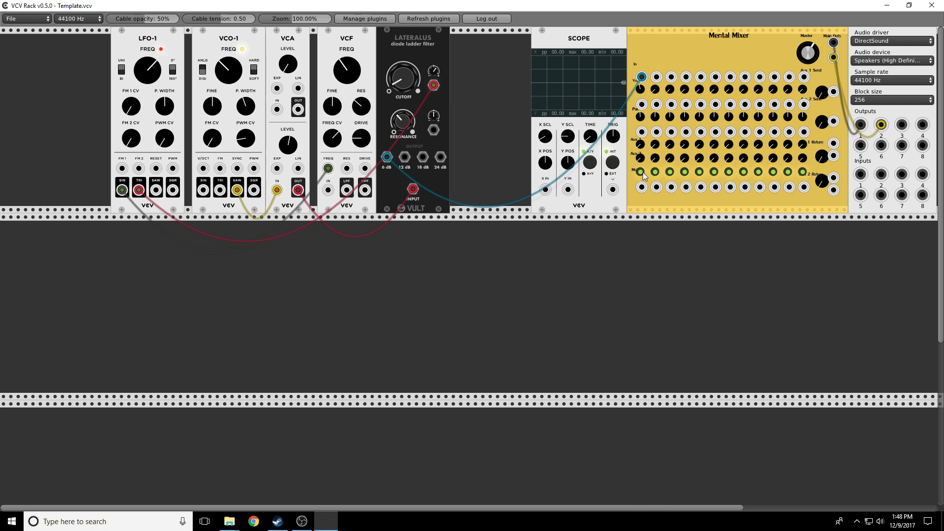